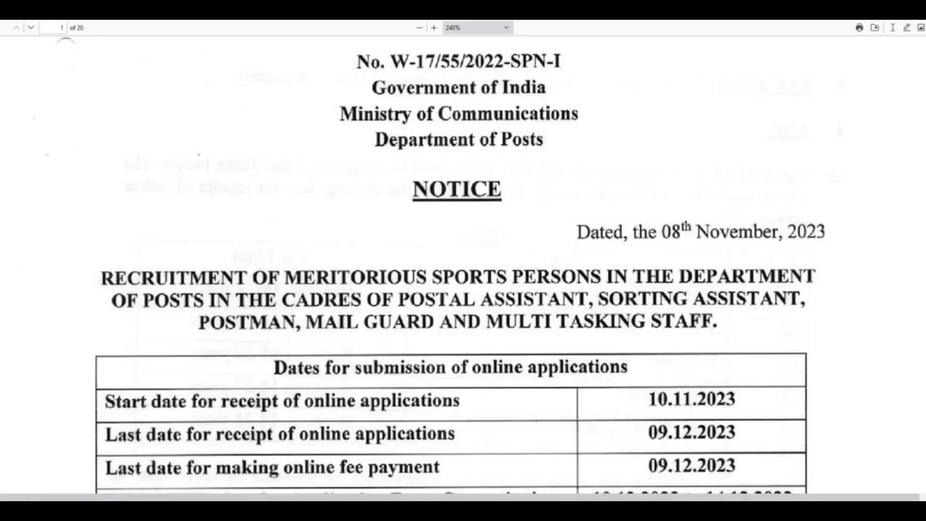
Scroll through pages 1–3 of the notice PDF, reviewing dates, posts, pay scales, age limits and qualifications.
scroll(552, 227, down, 3)
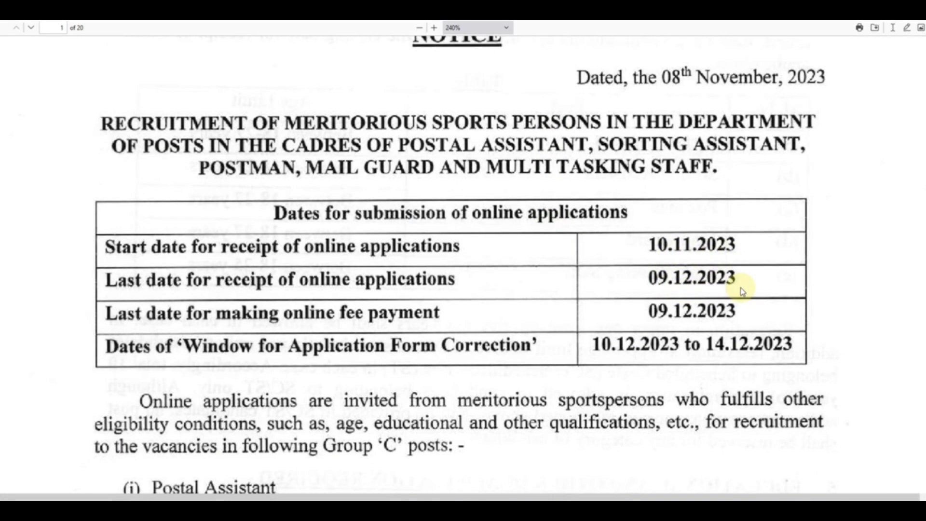
scroll(742, 290, down, 4)
scroll(617, 306, down, 1)
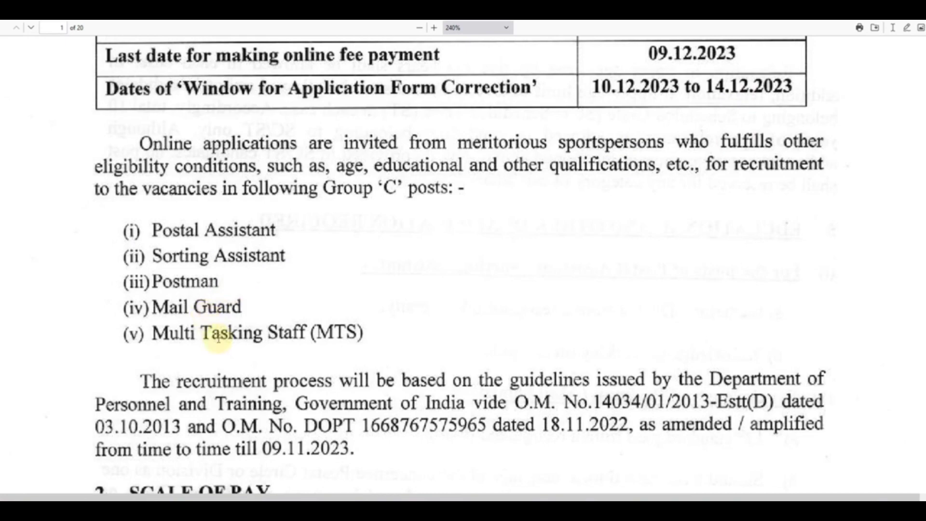
scroll(393, 335, down, 3)
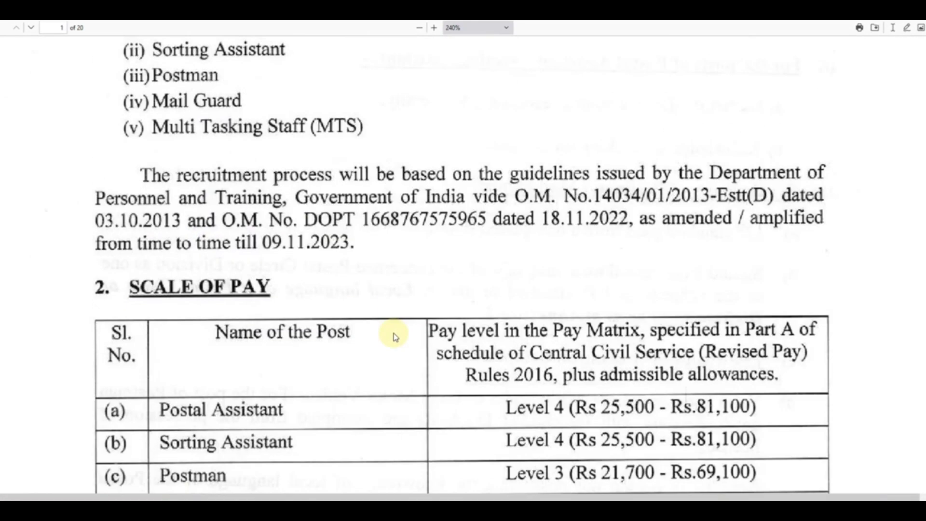
scroll(394, 336, down, 2)
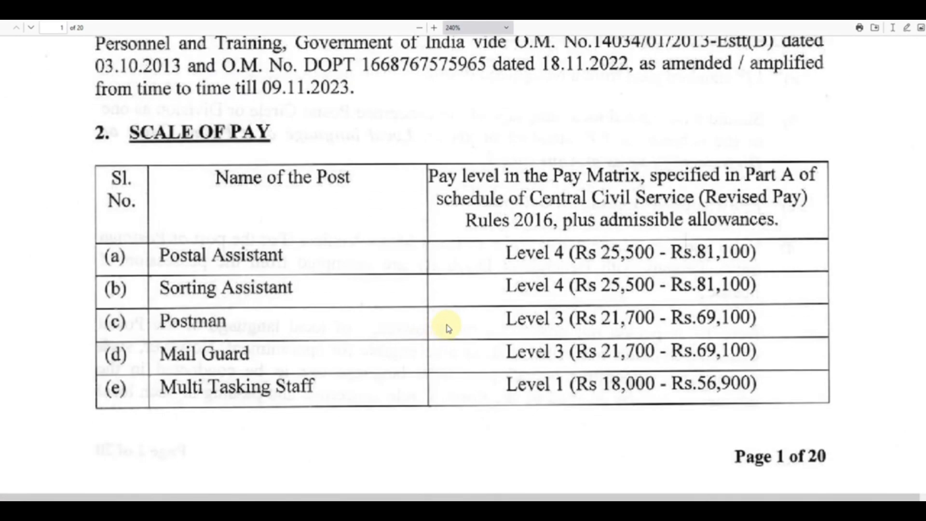
scroll(447, 326, down, 9)
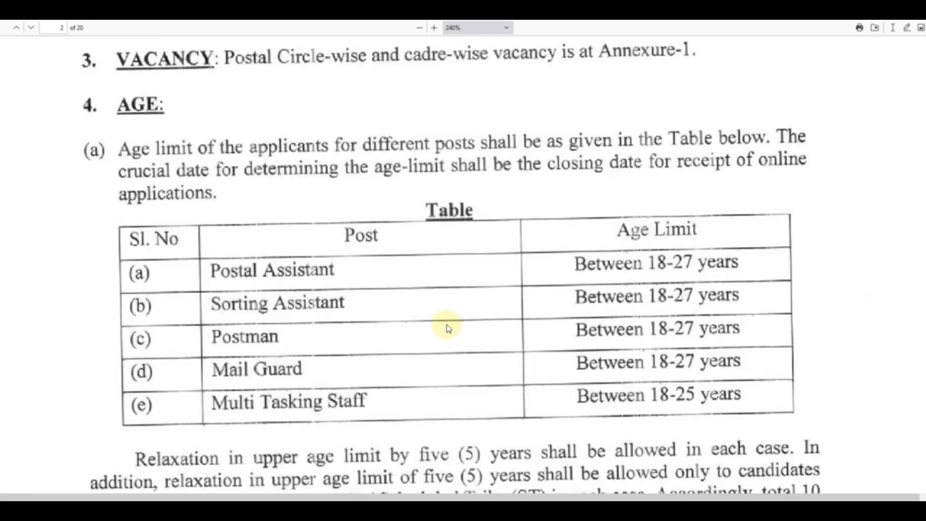
scroll(541, 297, down, 3)
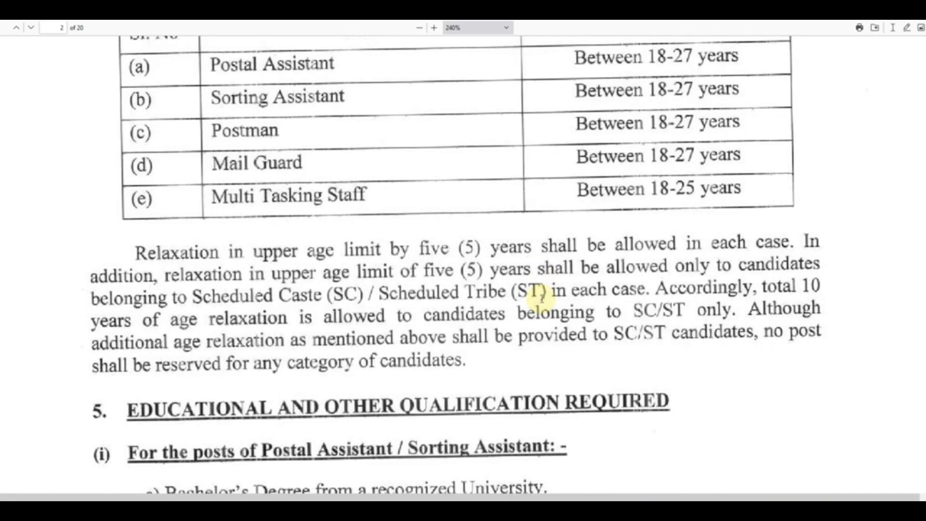
scroll(542, 297, down, 4)
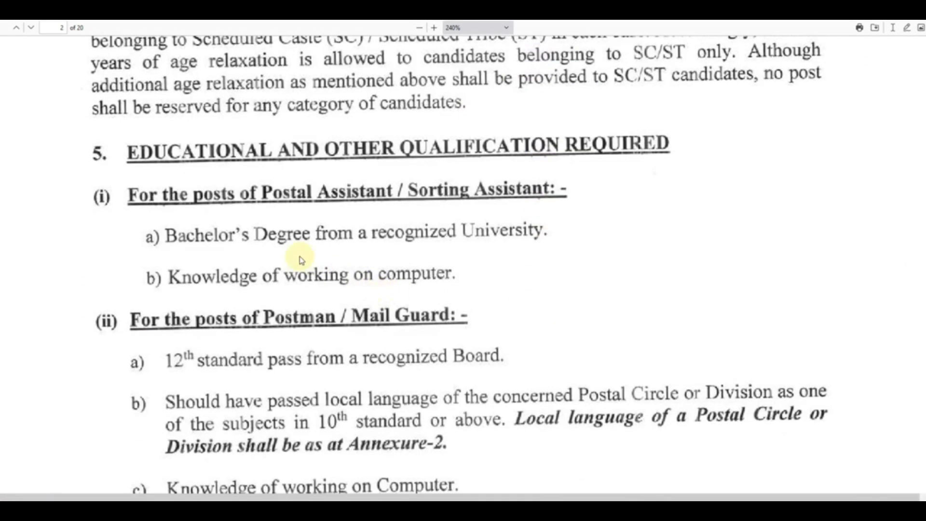
scroll(301, 255, down, 2)
scroll(285, 258, down, 7)
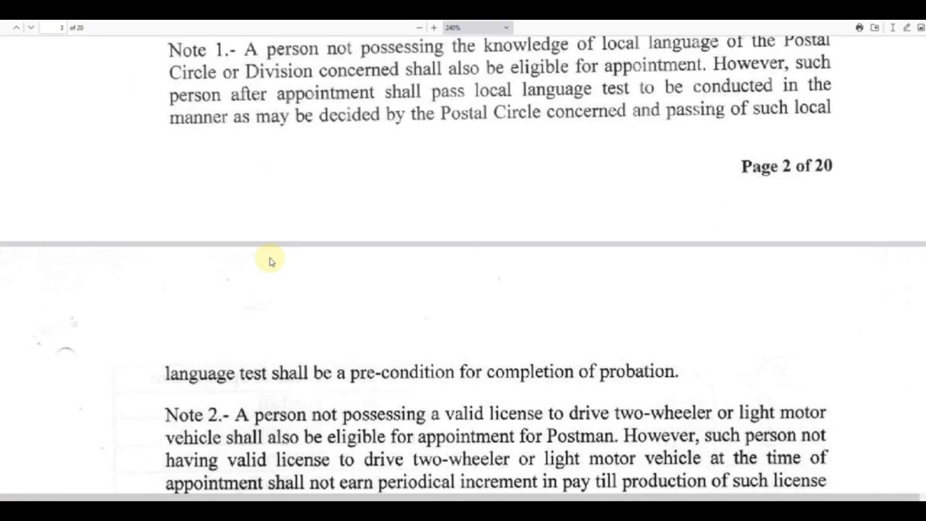
scroll(271, 260, down, 6)
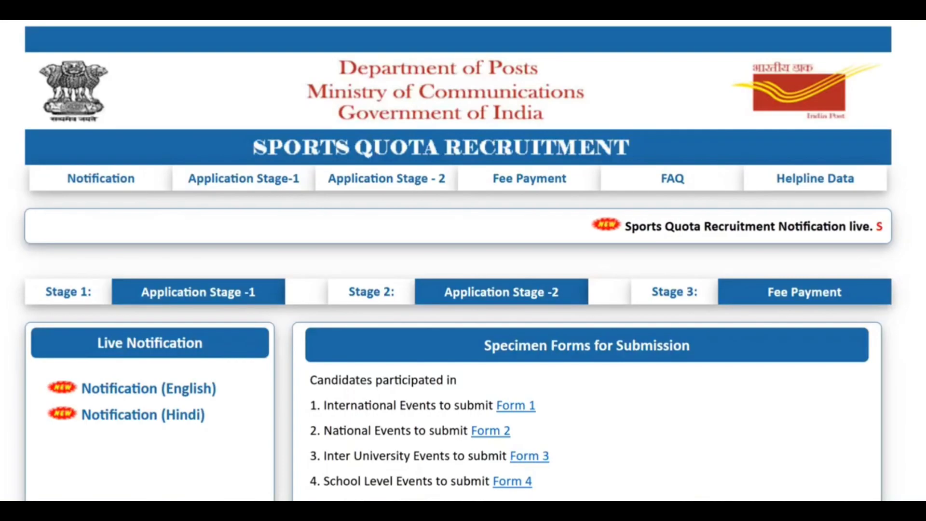
Open and read the Application Stage-1 instructions.
mouse_move(243, 179)
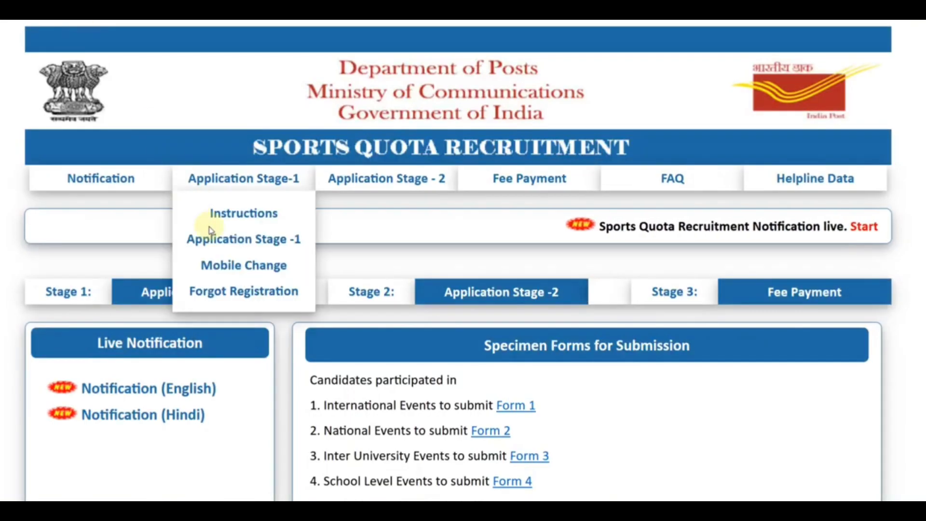
scroll(36, 271, down, 2)
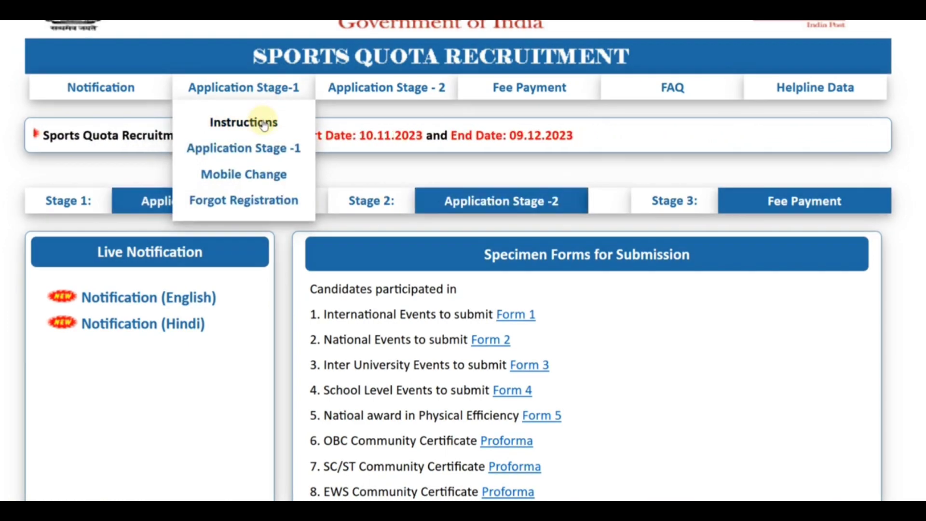
click(264, 124)
scroll(341, 202, up, 2)
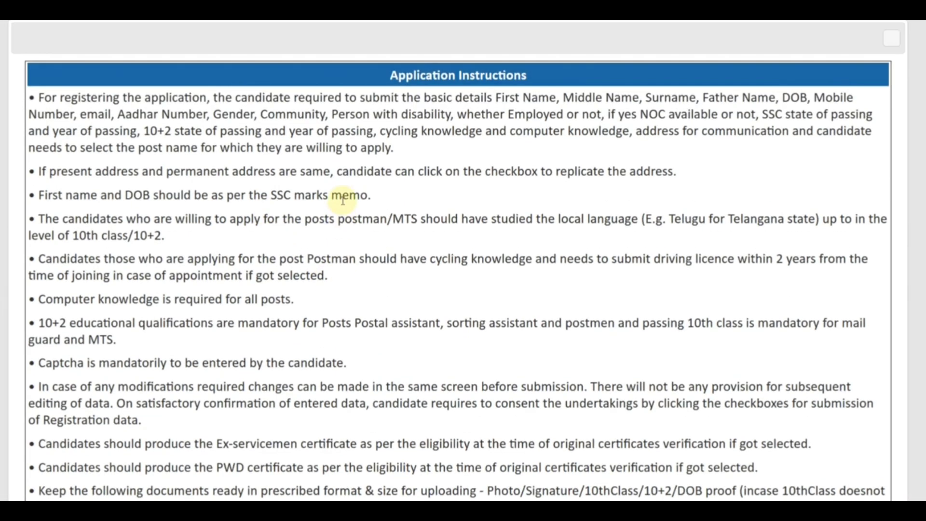
scroll(324, 167, down, 6)
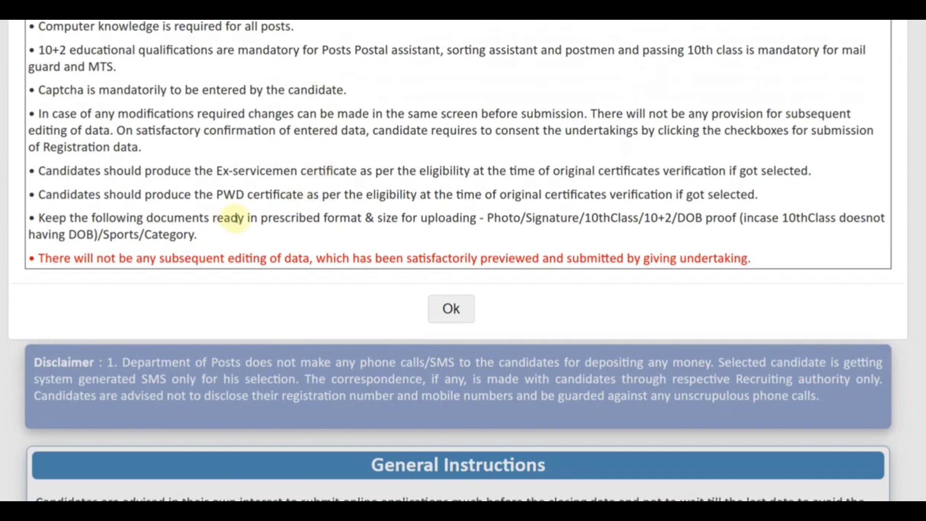
Dismiss the instructions with Ok and open the Application Stage-1 form.
click(446, 312)
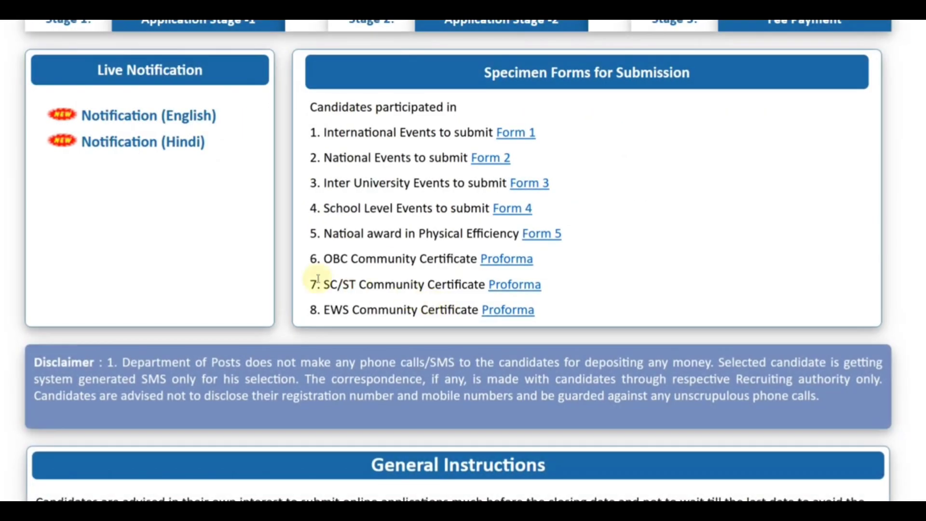
scroll(250, 265, up, 4)
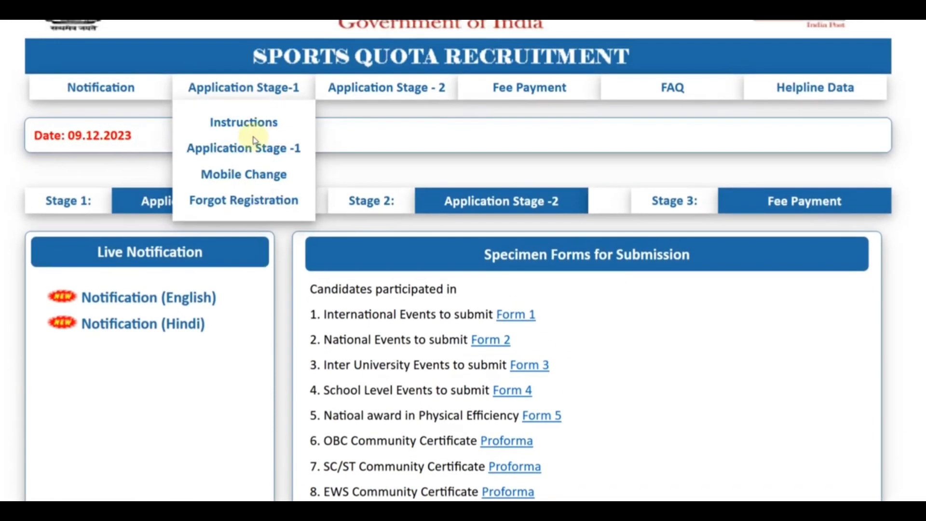
click(248, 153)
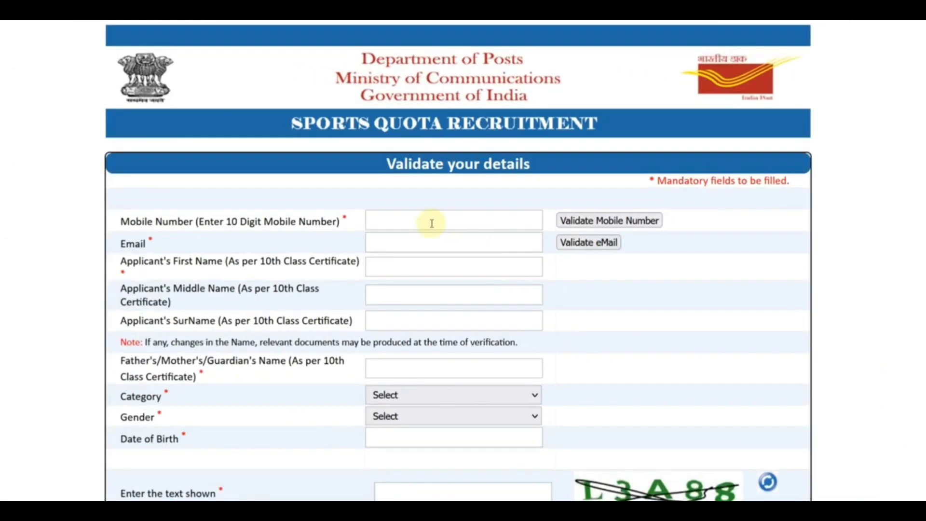
Fill the applicant's first name and surname from the browser's saved autofill suggestions.
click(430, 222)
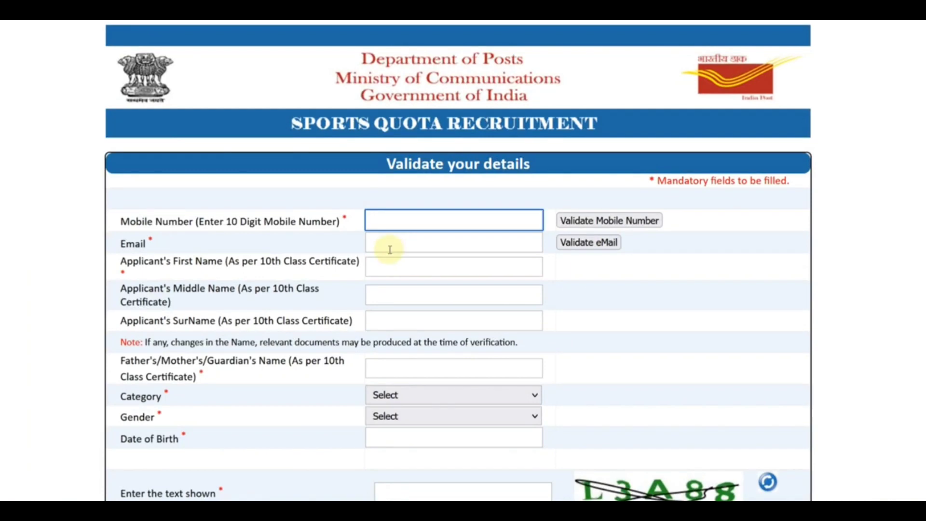
click(390, 250)
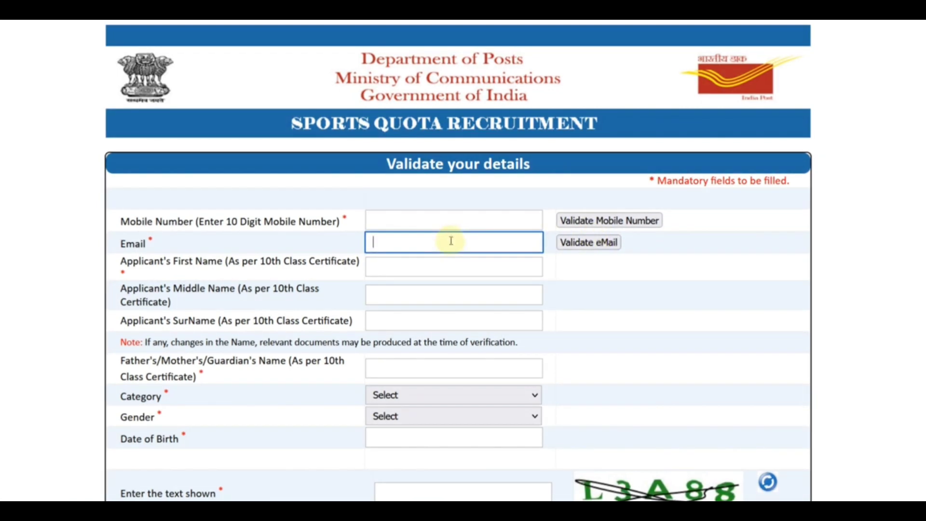
scroll(442, 240, down, 2)
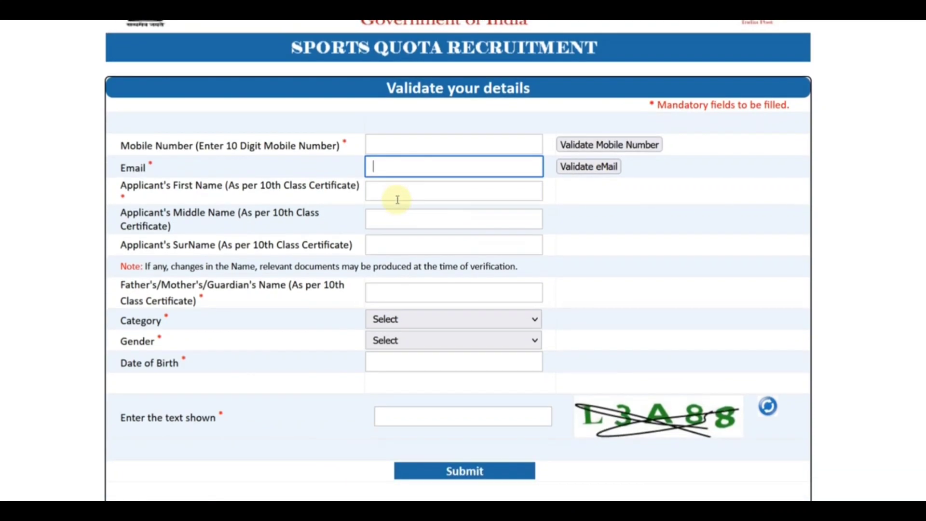
click(397, 200)
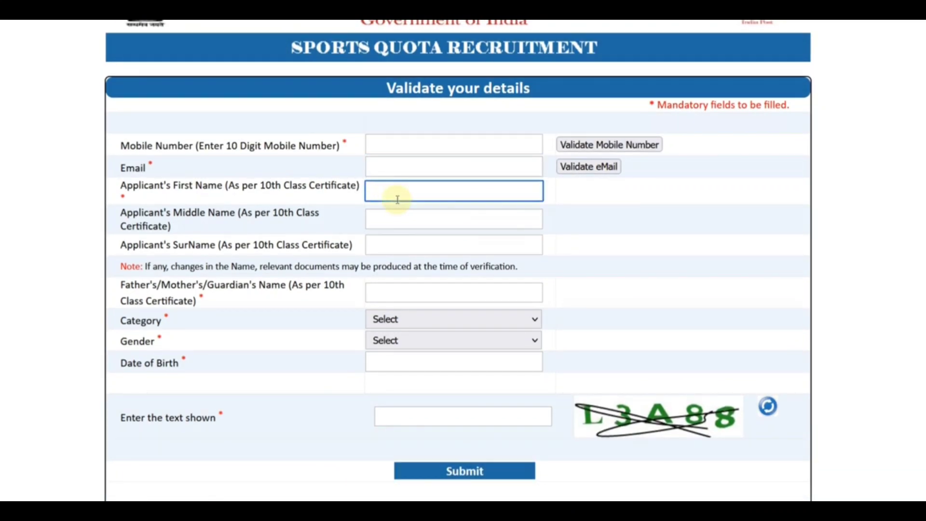
text(A)
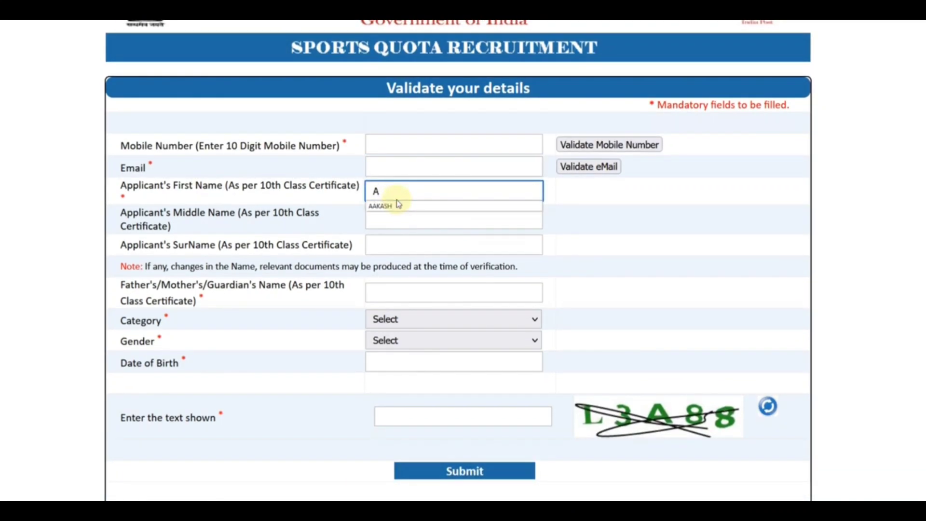
click(403, 206)
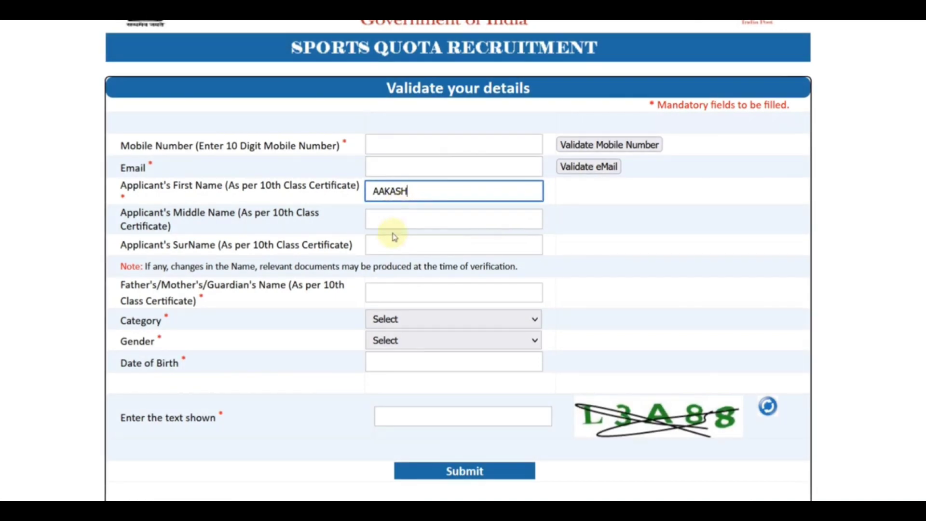
click(385, 242)
click(391, 262)
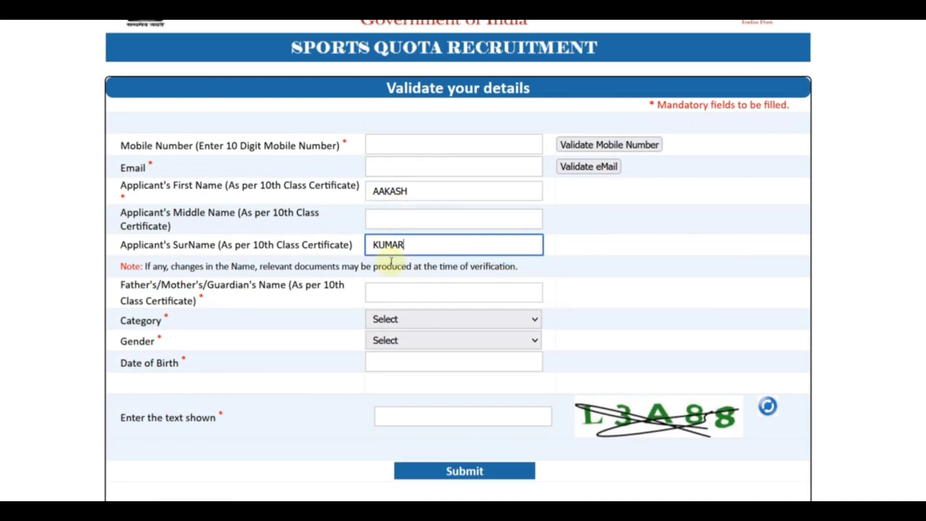
scroll(390, 262, down, 1)
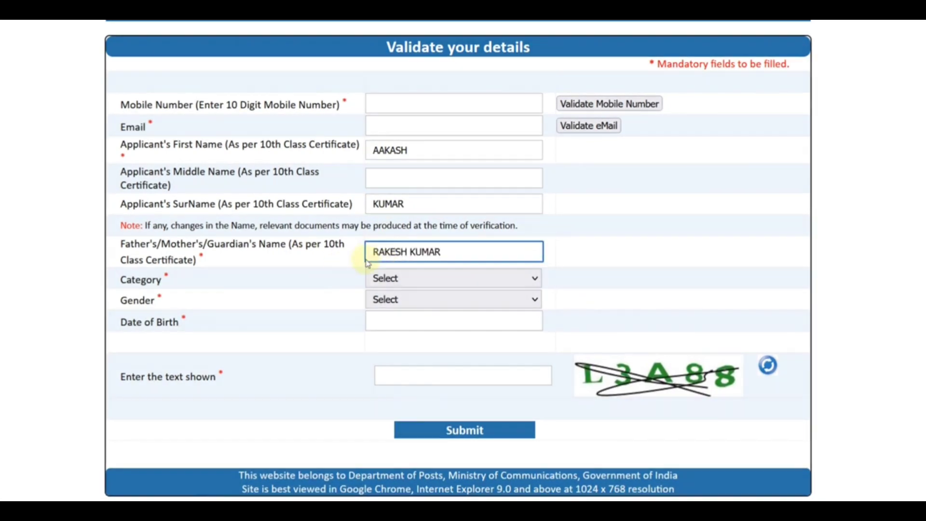
click(387, 279)
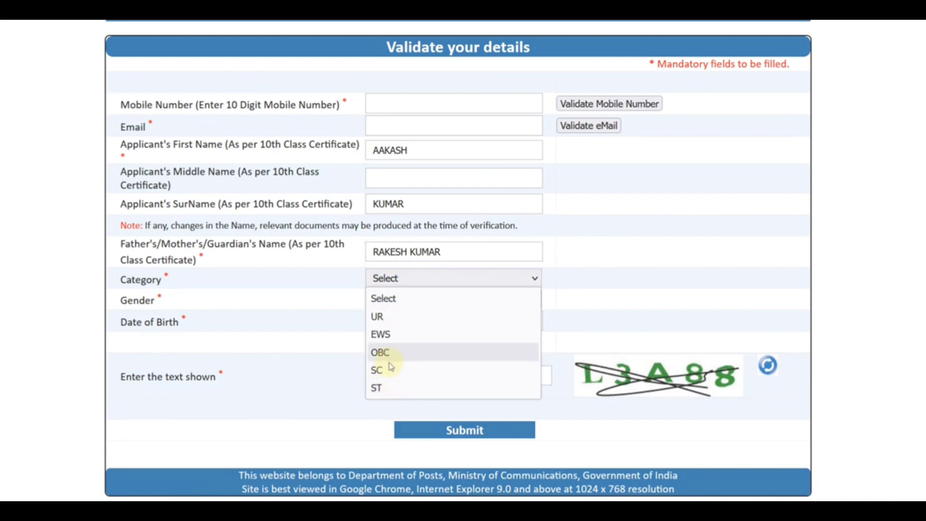
click(387, 370)
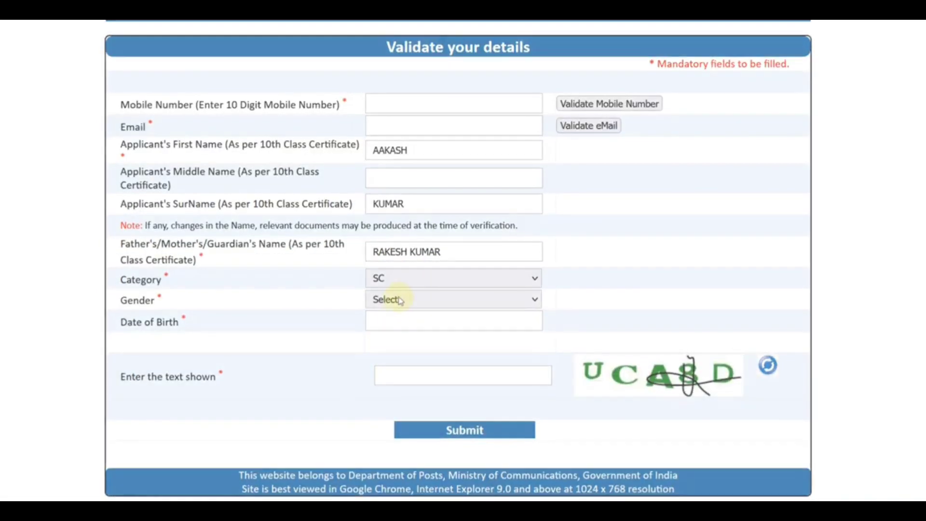
click(404, 300)
click(412, 322)
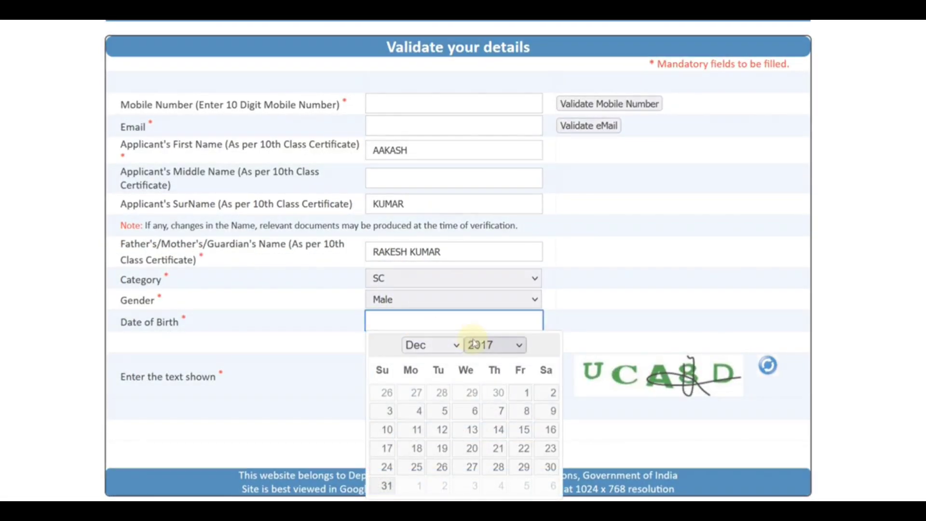
click(482, 344)
scroll(480, 167, up, 2)
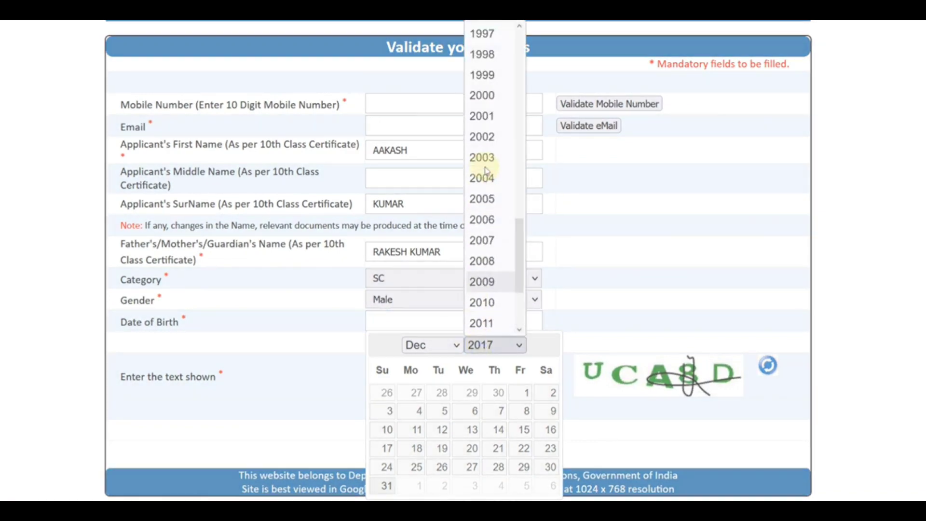
click(498, 97)
click(500, 411)
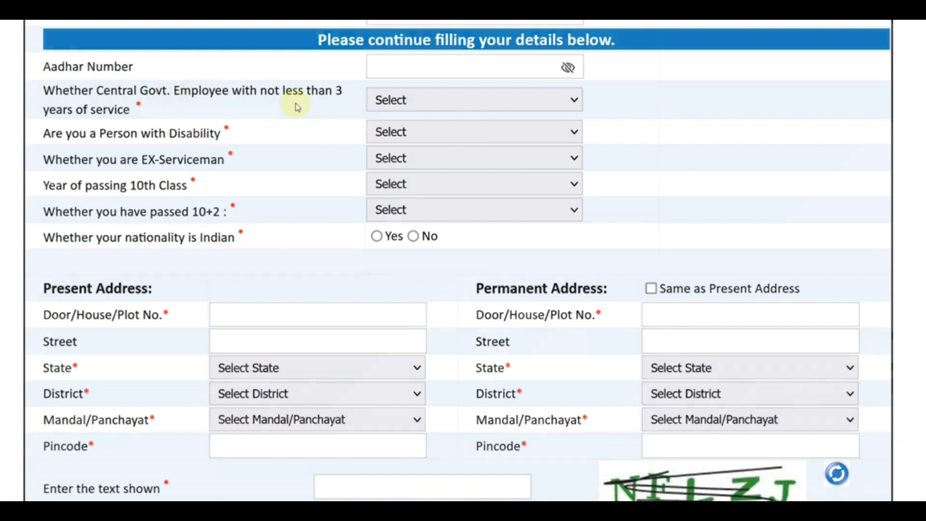
Answer No for Central Govt. employee, disability and ex-serviceman questions.
click(422, 107)
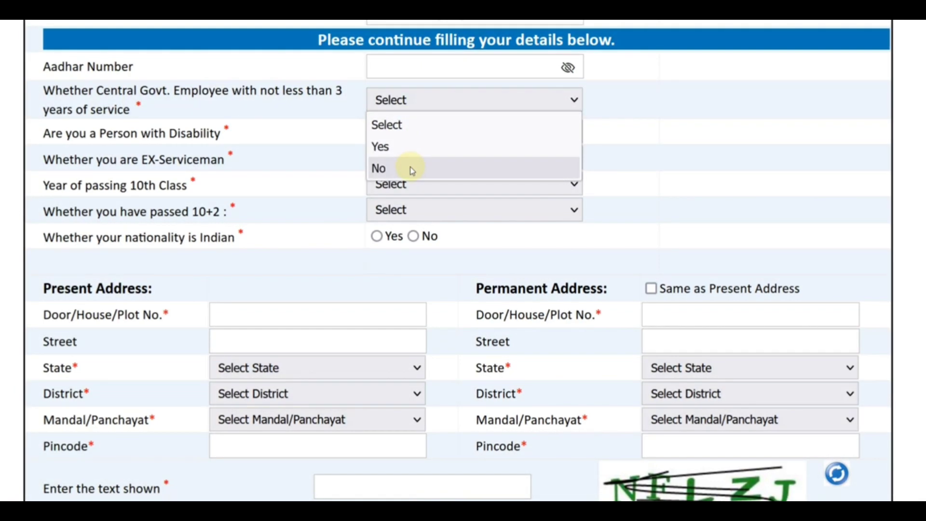
click(411, 170)
click(395, 136)
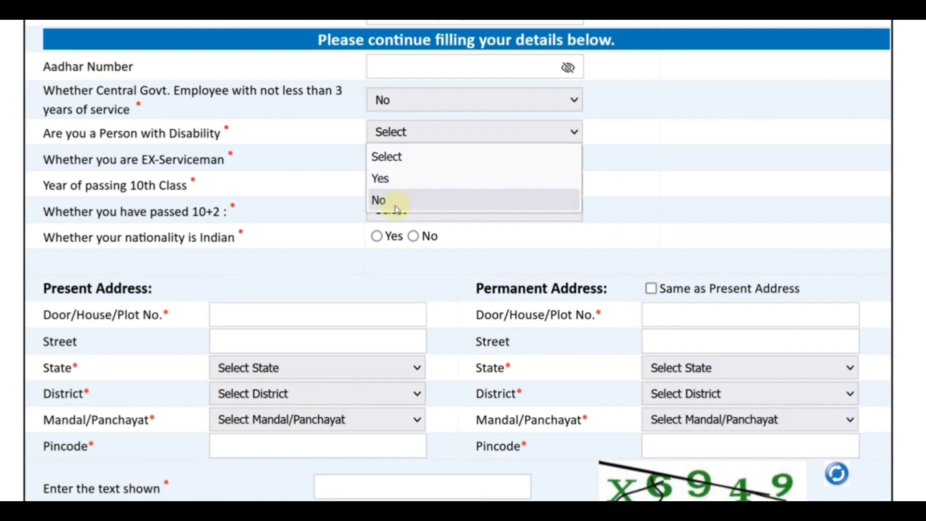
click(381, 179)
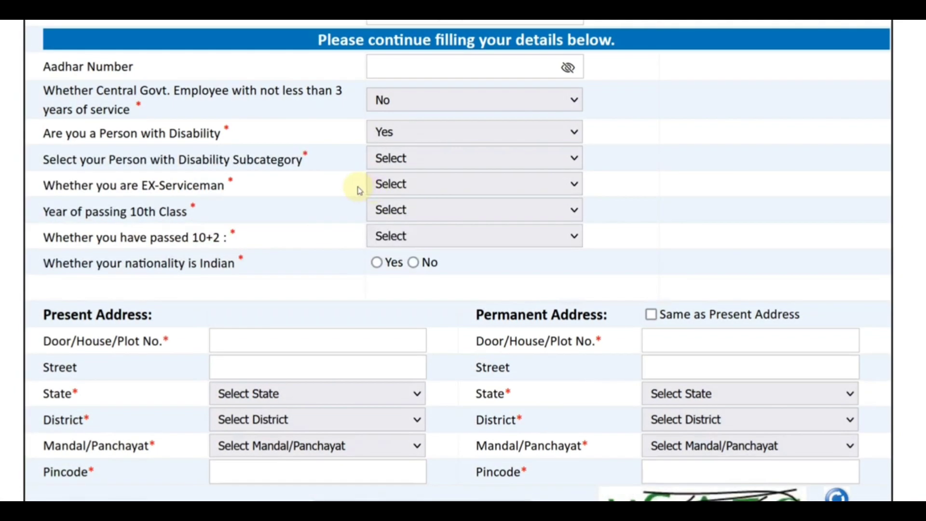
click(407, 160)
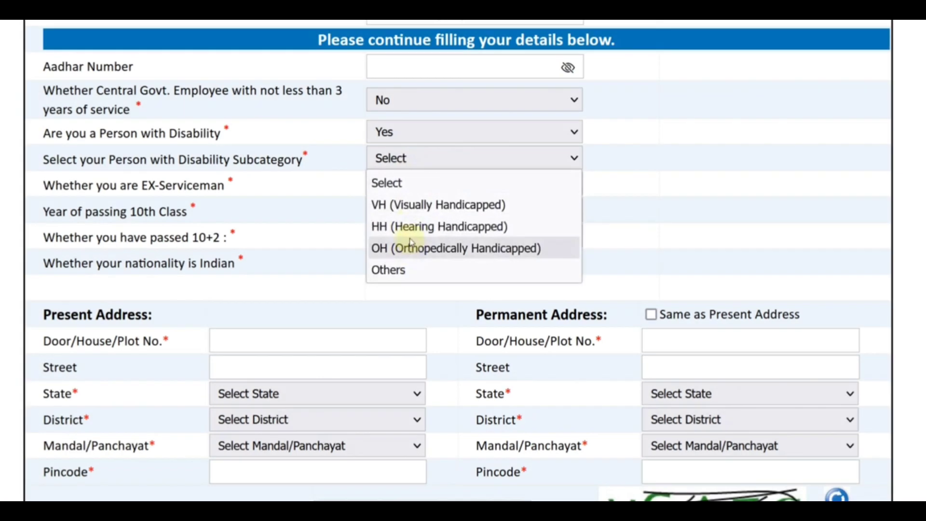
click(311, 226)
click(393, 185)
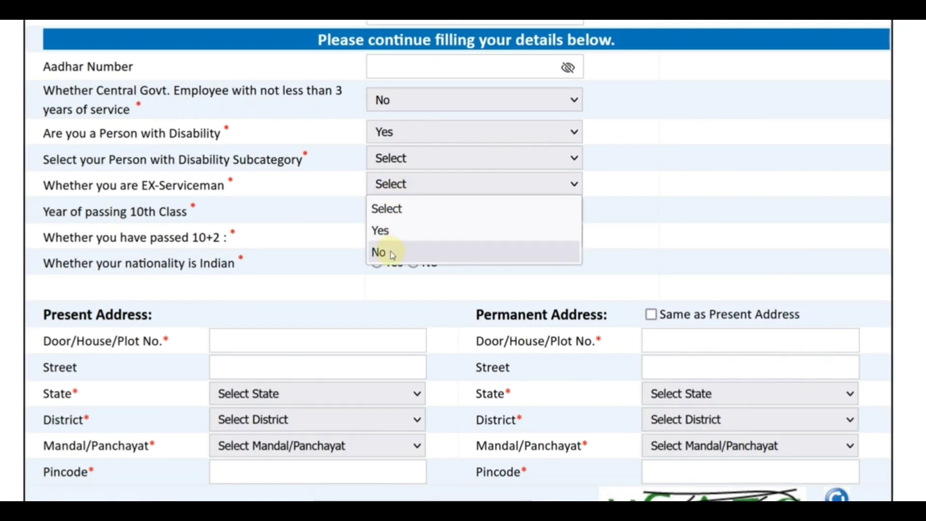
click(392, 252)
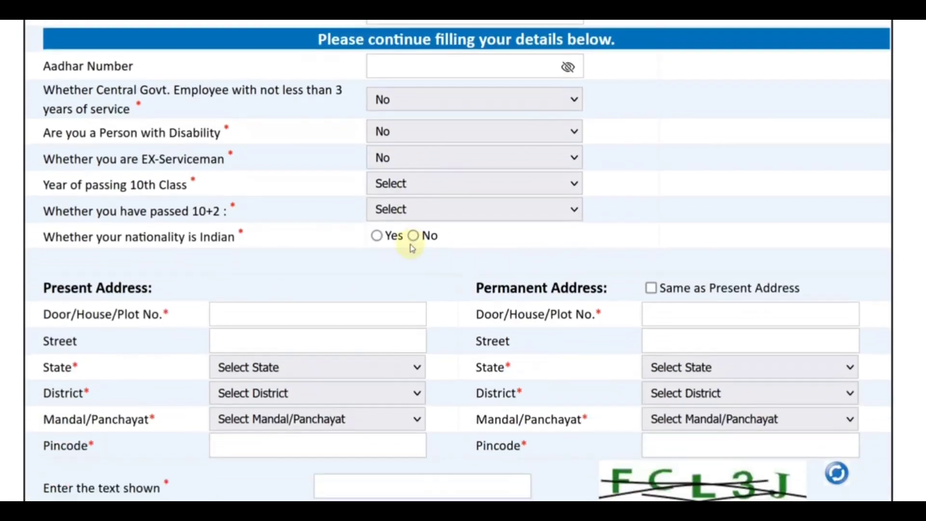
Set the 10th class passing year to 2019 and mark 10+2 as passed.
click(399, 191)
scroll(438, 306, down, 10)
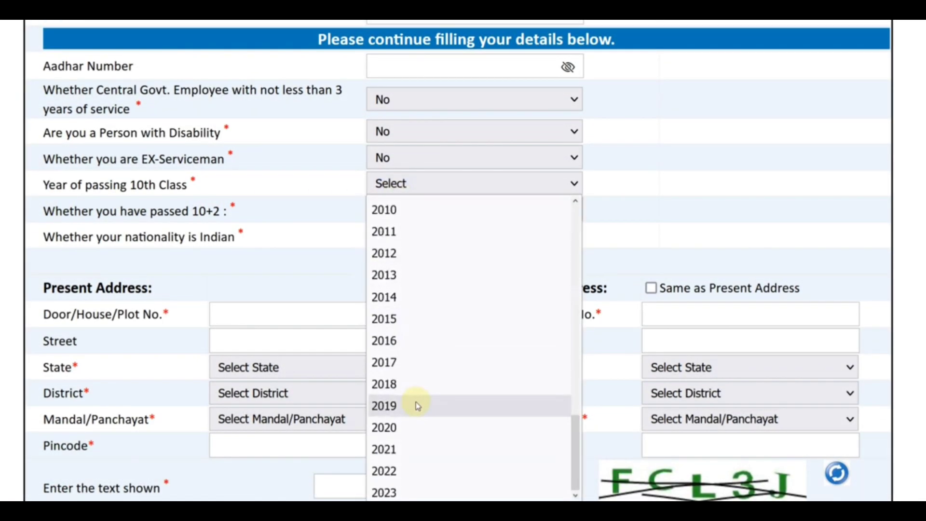
click(418, 406)
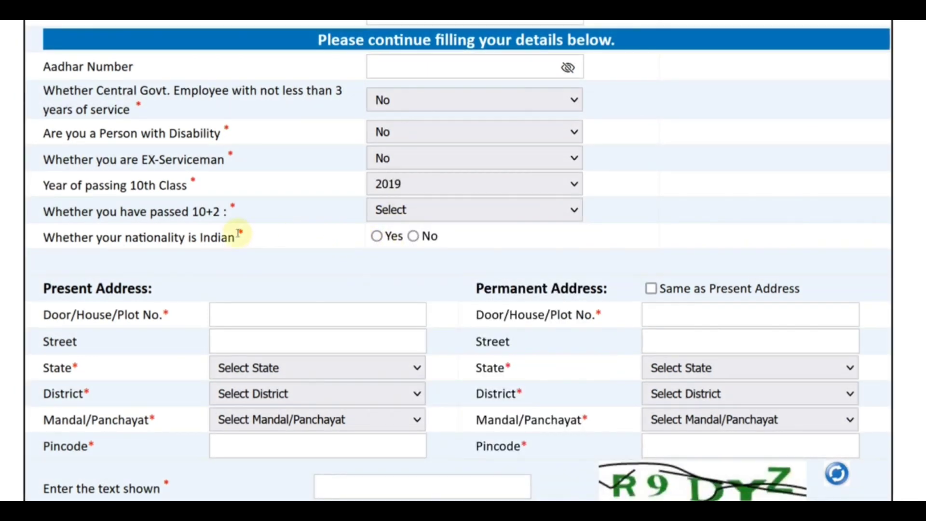
click(395, 210)
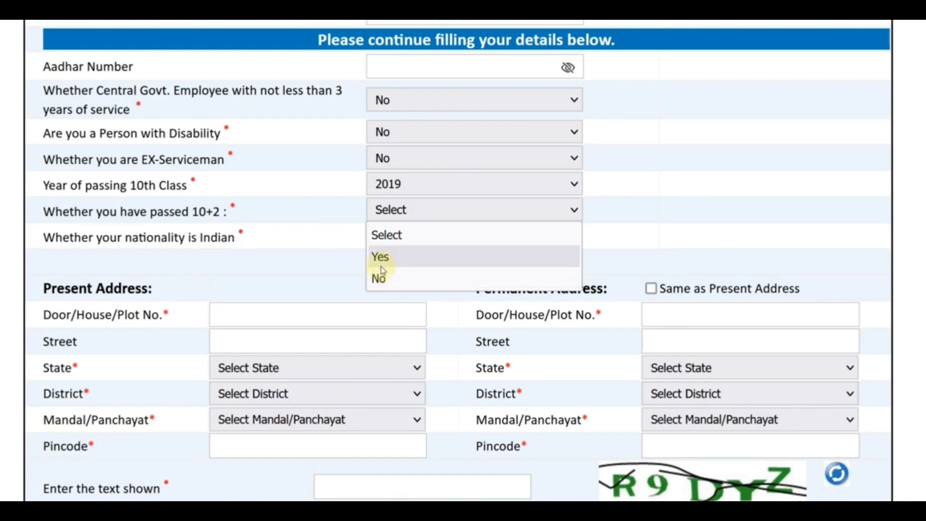
click(380, 262)
Record 10+2 passing year 2020 and a bachelor's degree passed in 2023.
scroll(310, 269, down, 2)
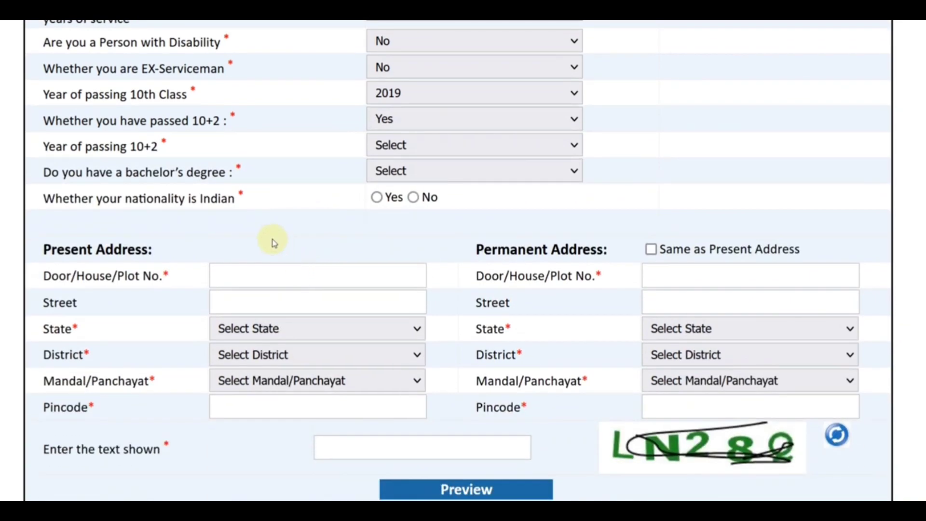
click(402, 150)
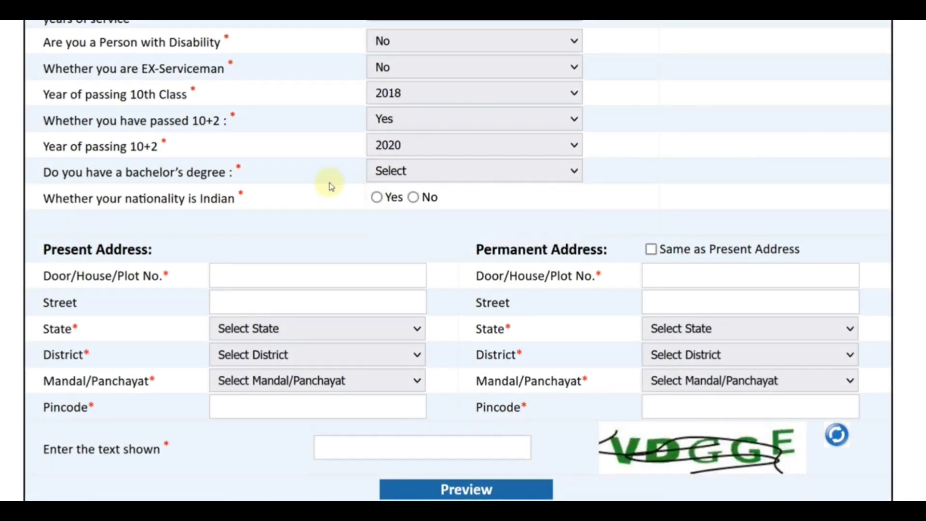
click(399, 173)
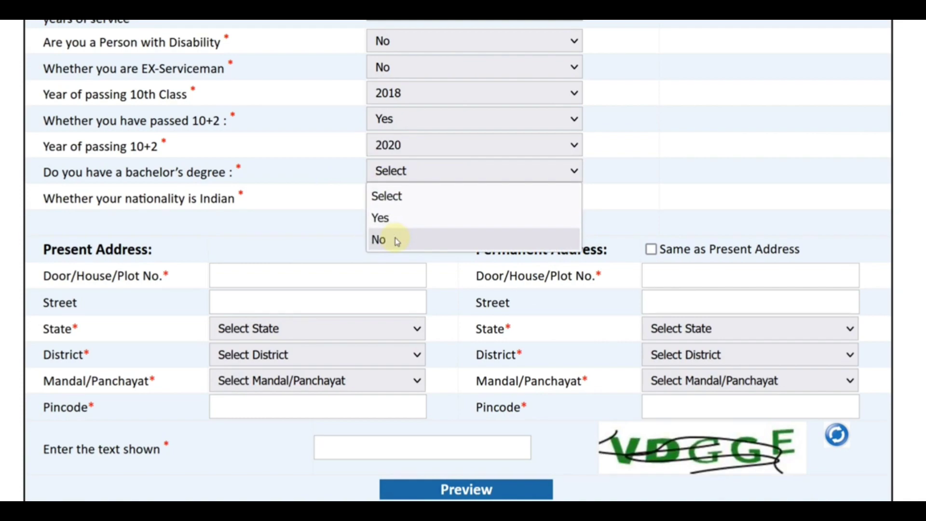
click(381, 217)
scroll(391, 131, down, 2)
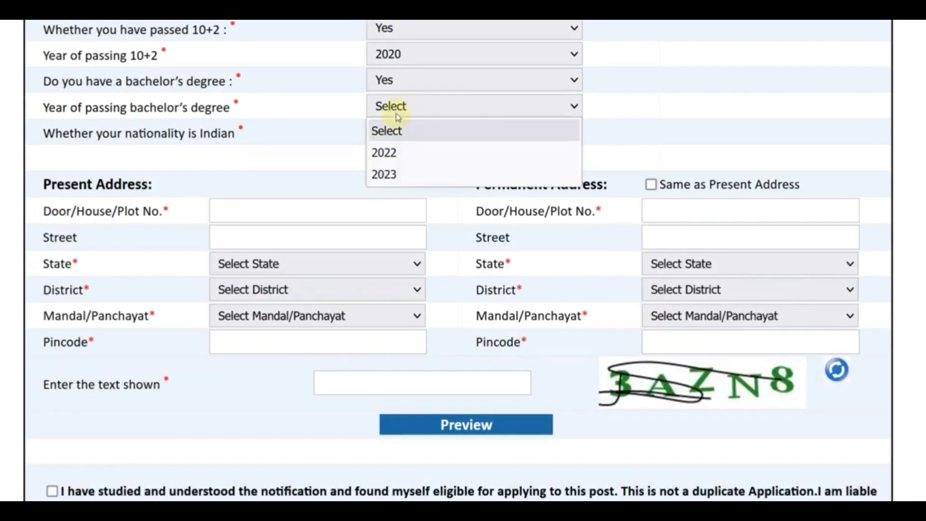
click(393, 174)
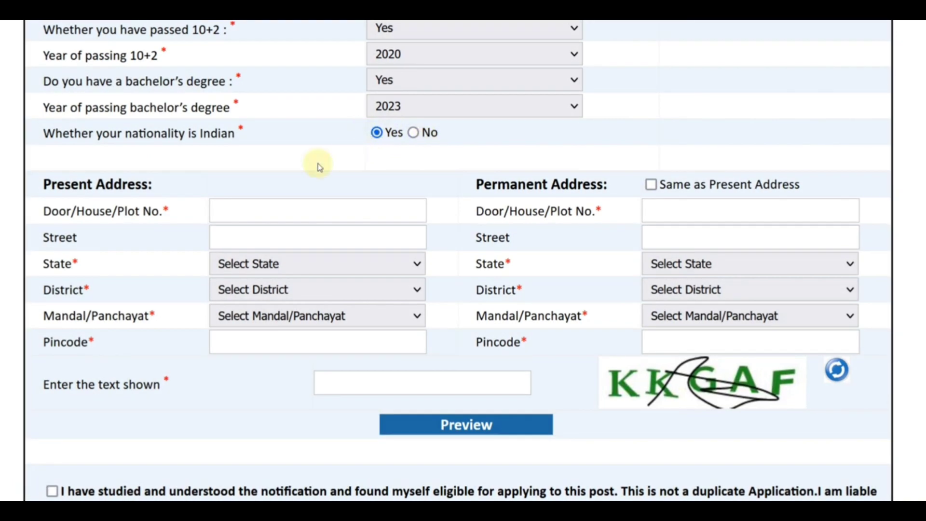
scroll(279, 177, down, 2)
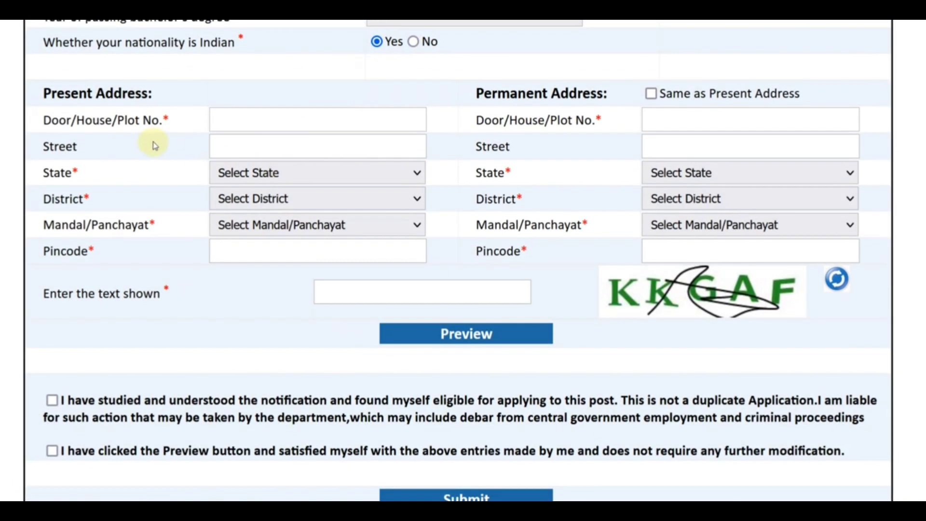
Set the present address state to RAJASTHAN, district ALWAR and mandal/panchayat Alwar.
drag(51, 94, 78, 93)
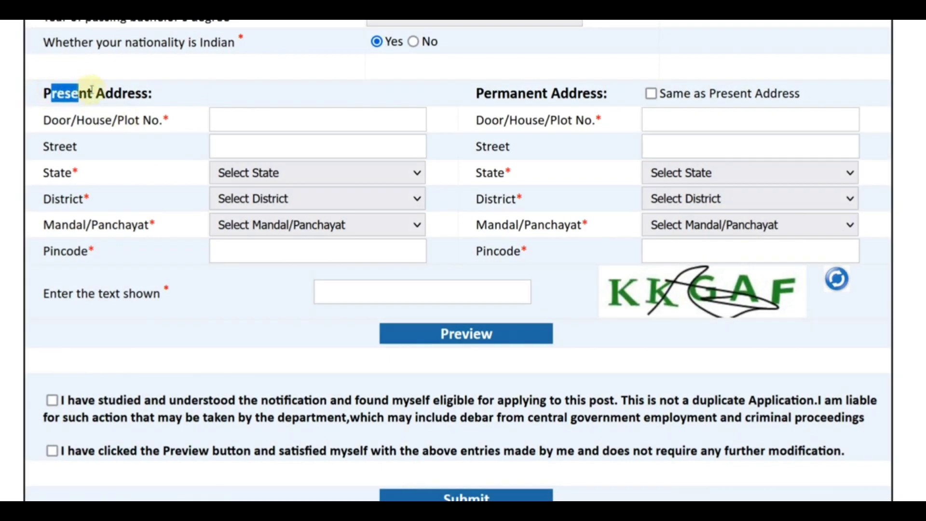
drag(137, 90, 142, 90)
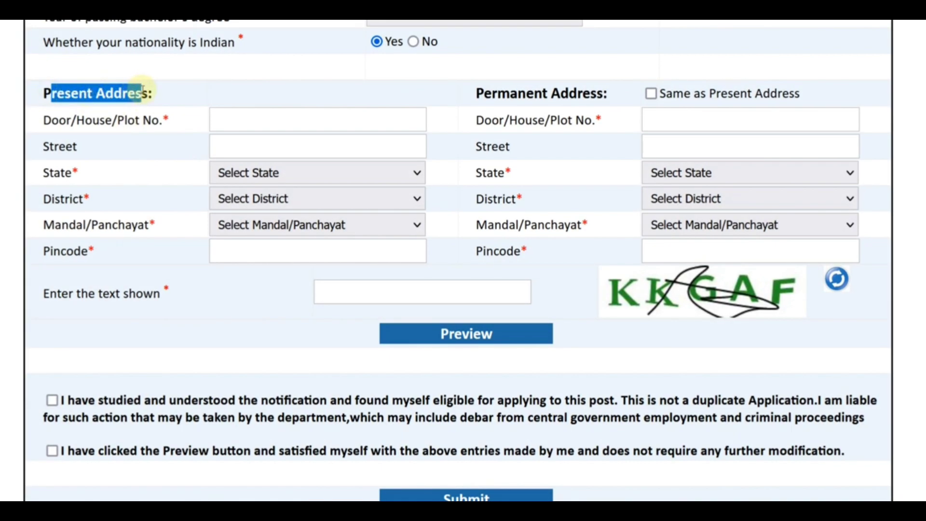
click(176, 92)
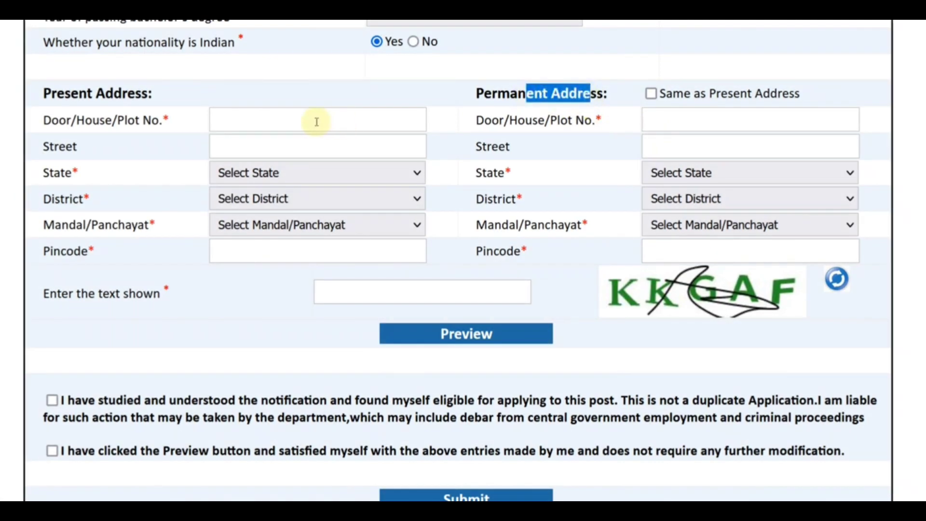
click(221, 119)
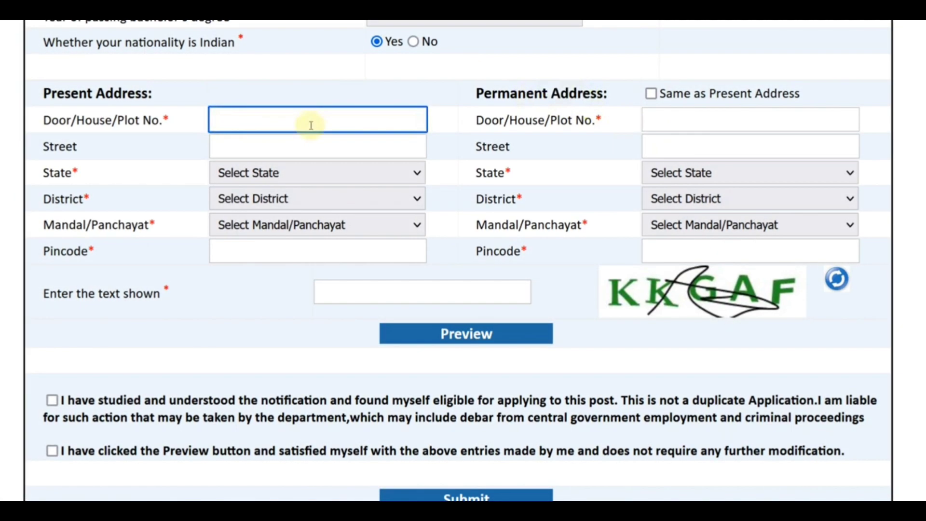
click(303, 149)
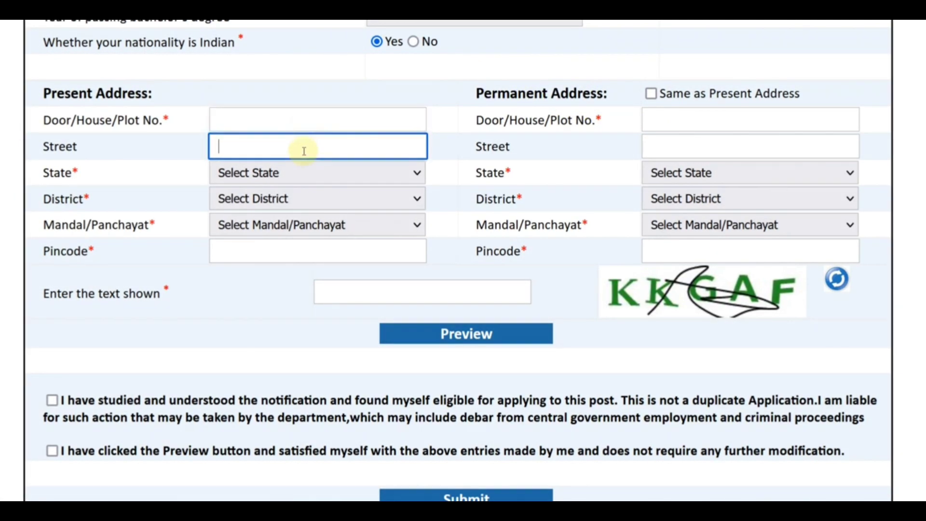
click(302, 174)
scroll(318, 328, down, 5)
scroll(318, 328, down, 3)
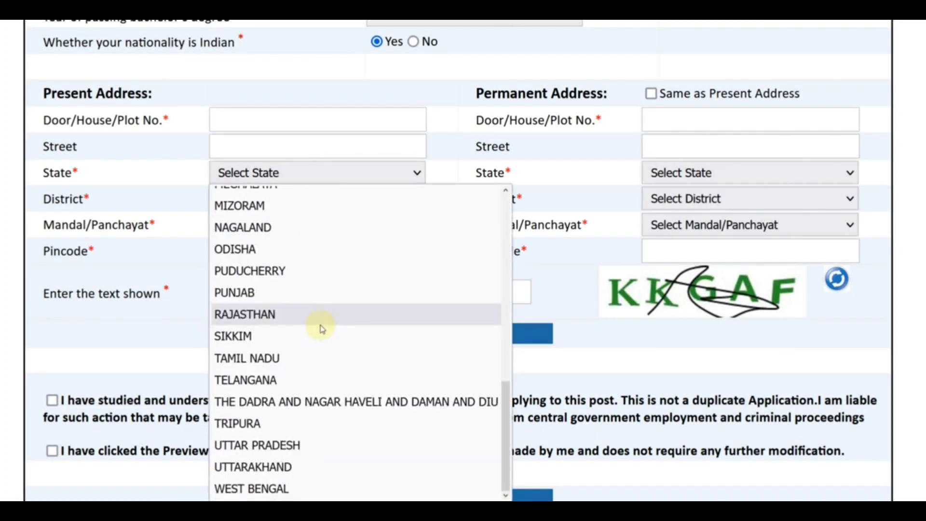
click(319, 319)
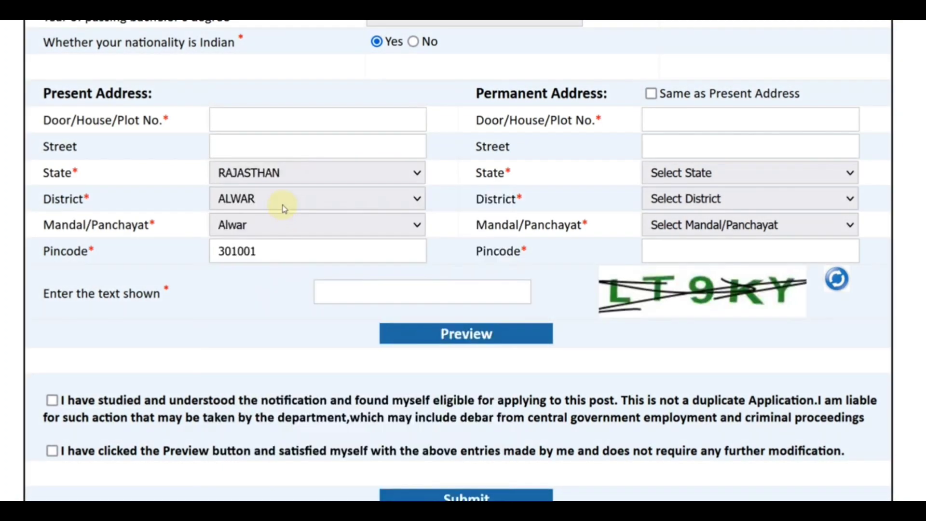
click(284, 205)
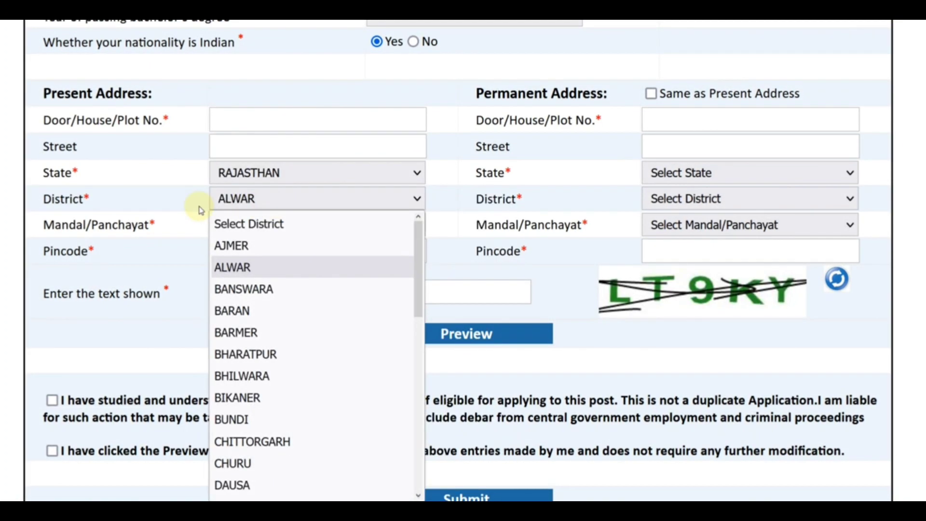
click(283, 264)
click(272, 233)
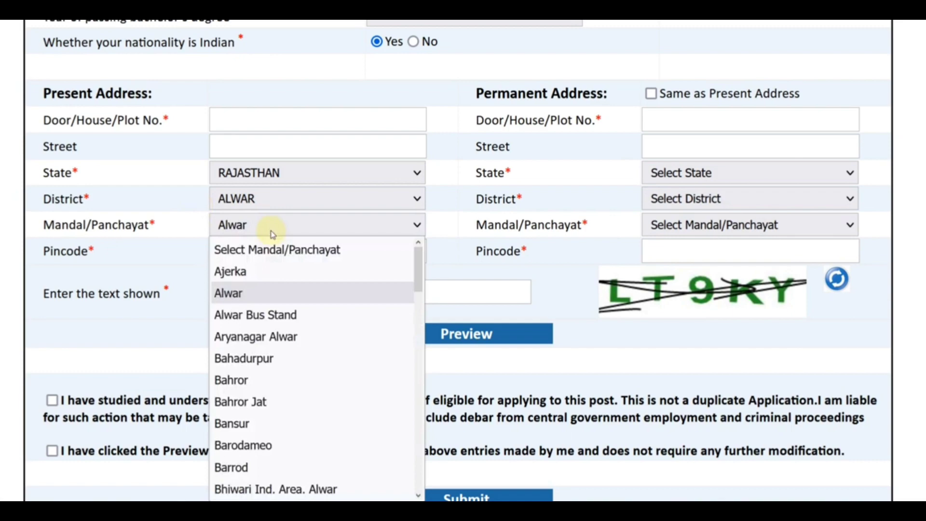
click(182, 245)
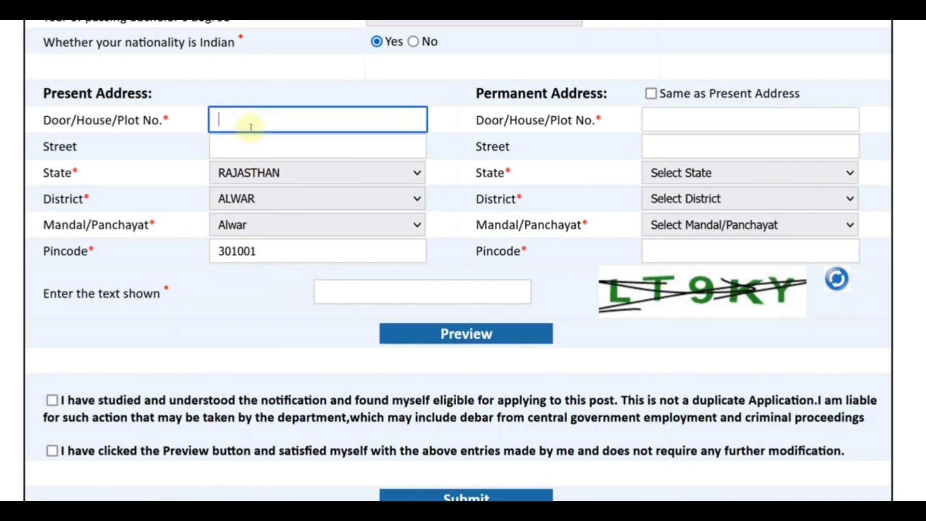
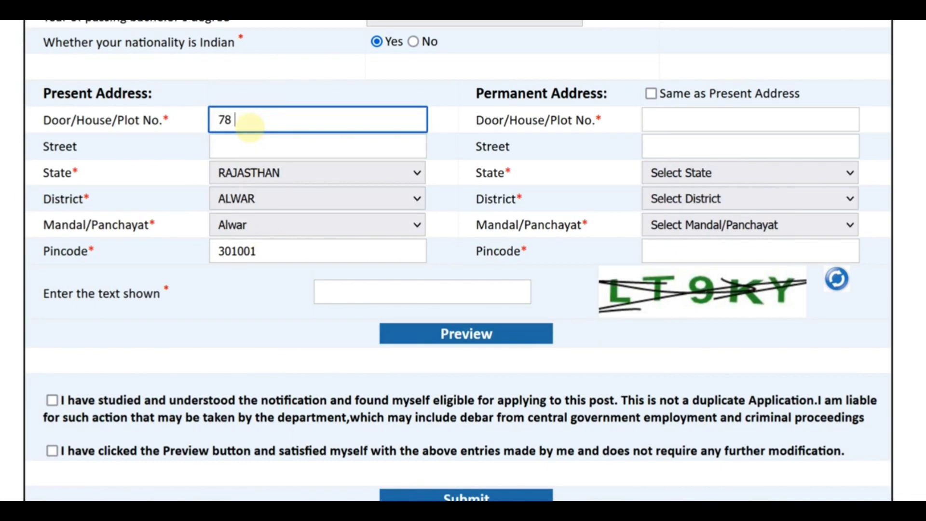
Enter the present address door number and street name.
key(Tab)
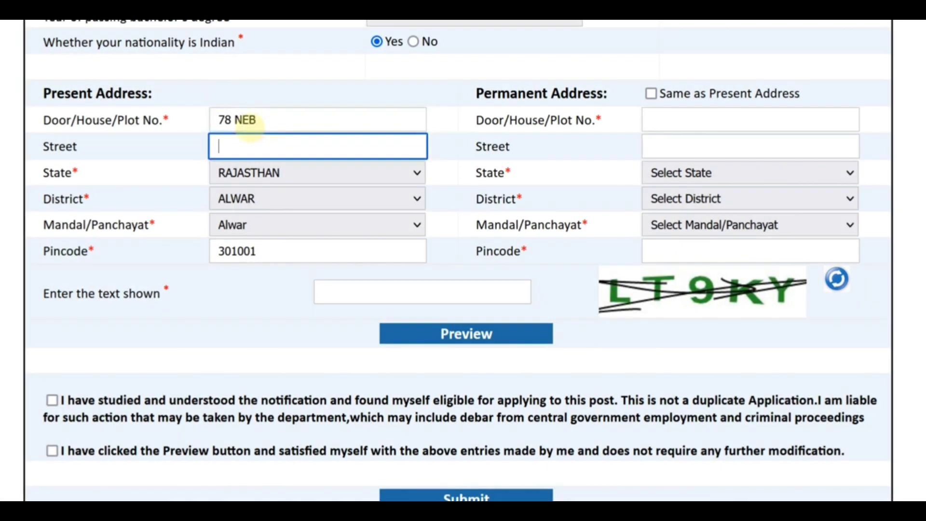
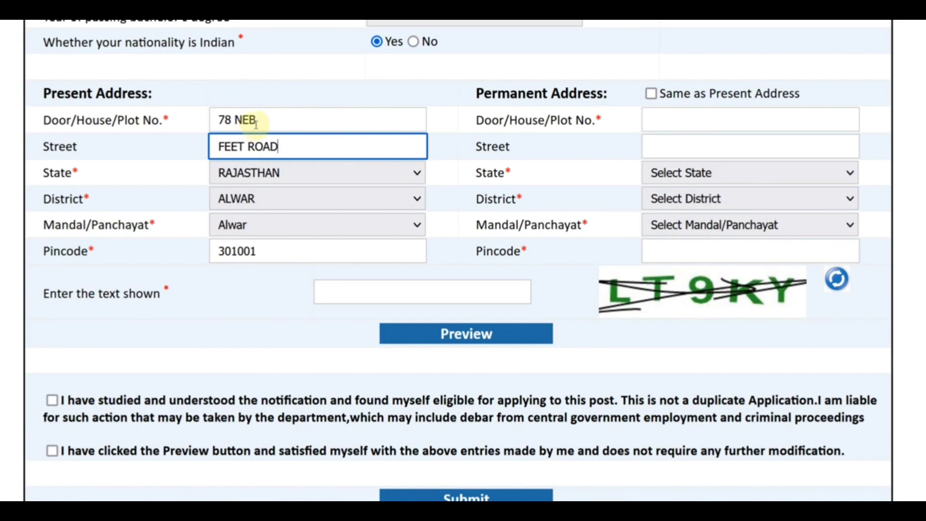
click(480, 143)
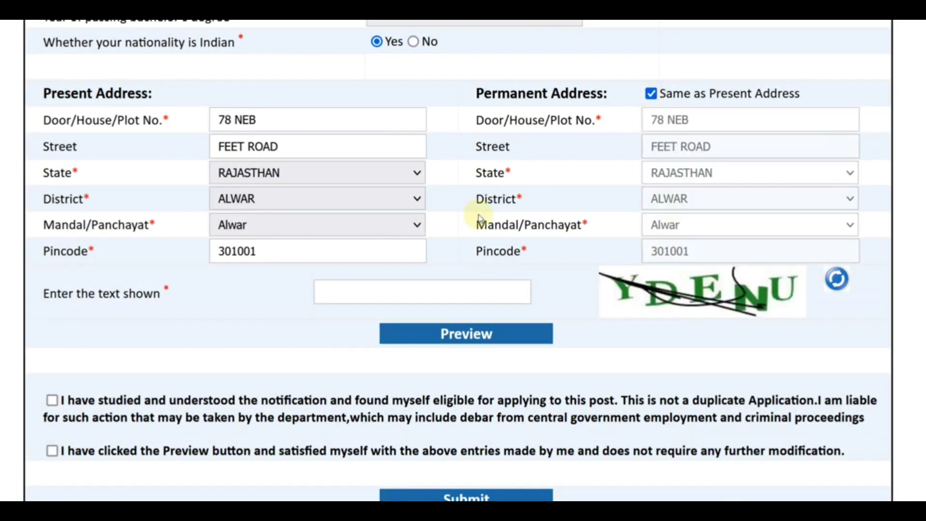
Enter the captcha and tick the eligibility and preview-confirmation declarations.
scroll(479, 214, down, 2)
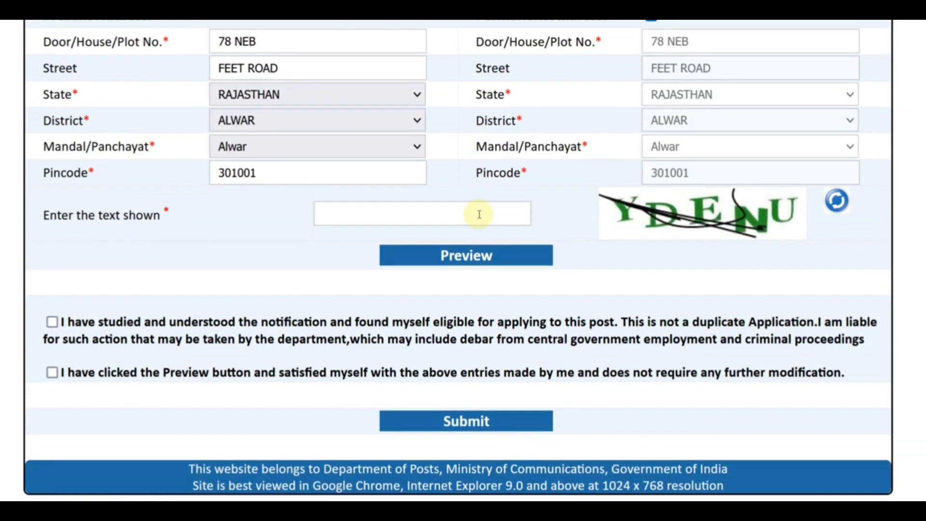
click(457, 214)
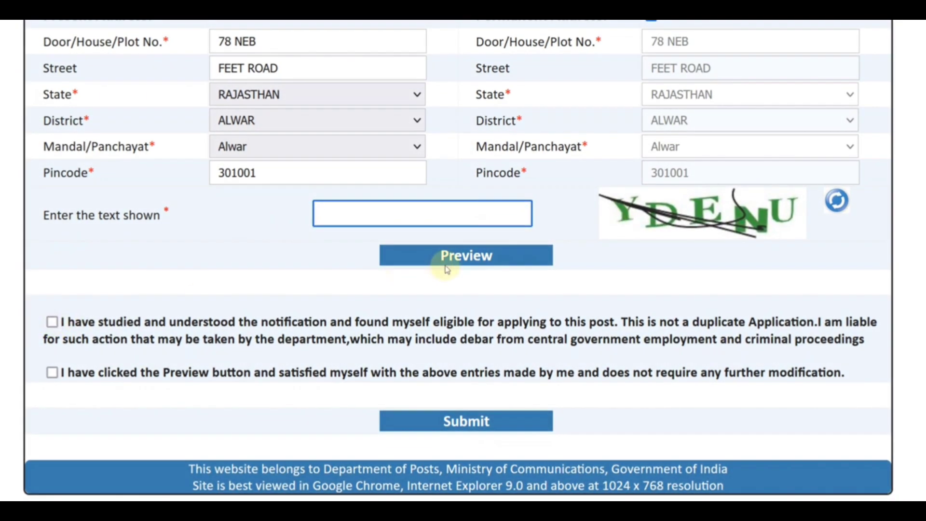
click(51, 322)
click(52, 373)
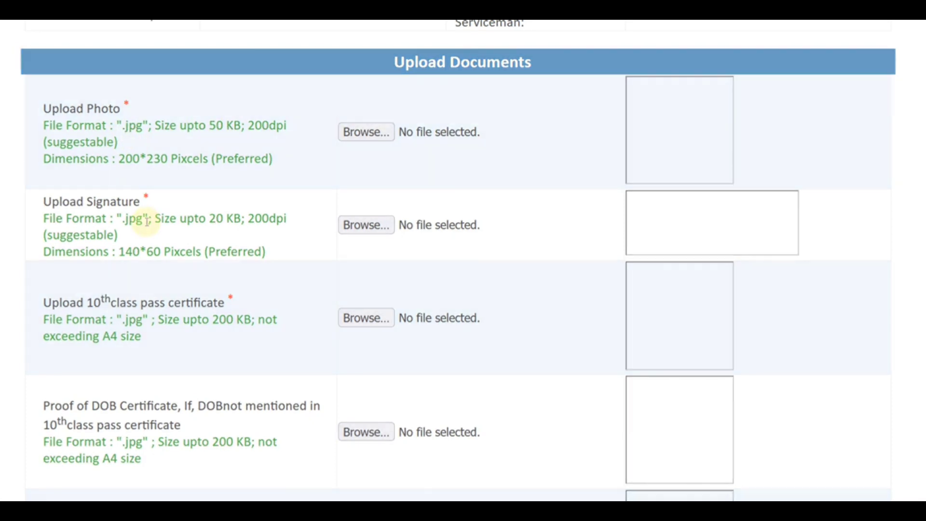
Scroll down the Upload Documents page and tick all three declaration checkboxes.
scroll(145, 226, down, 2)
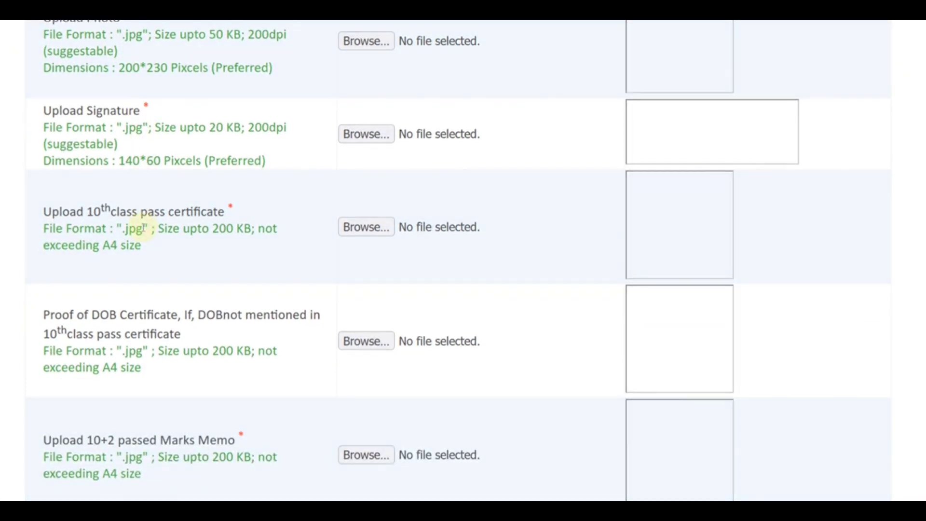
scroll(147, 237, down, 2)
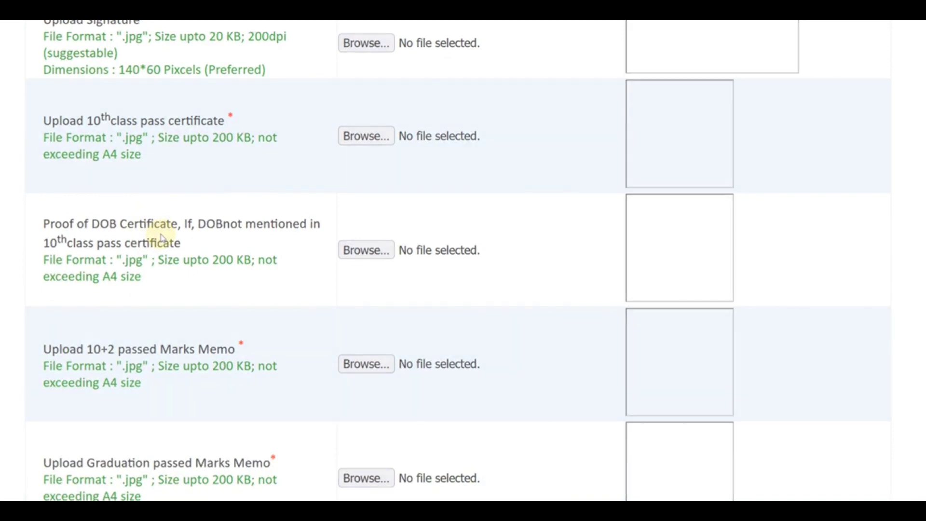
scroll(157, 237, down, 4)
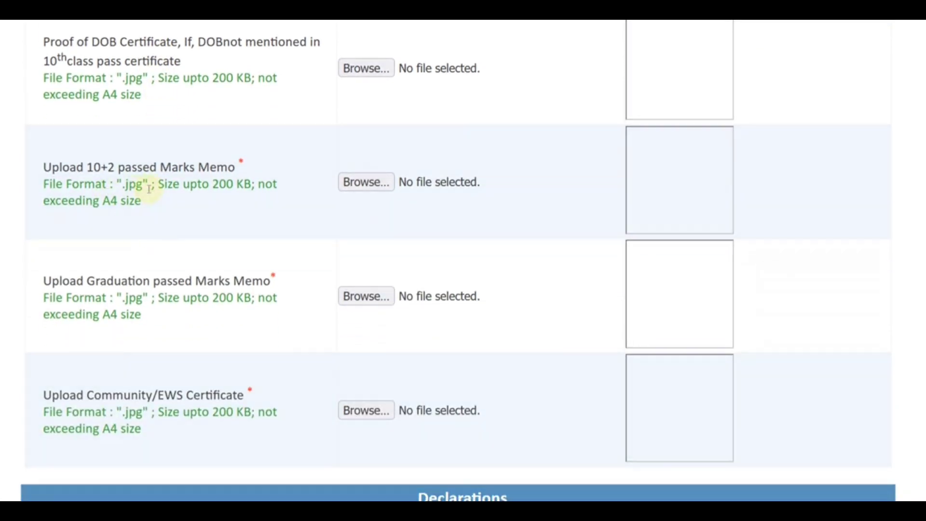
scroll(321, 198, down, 2)
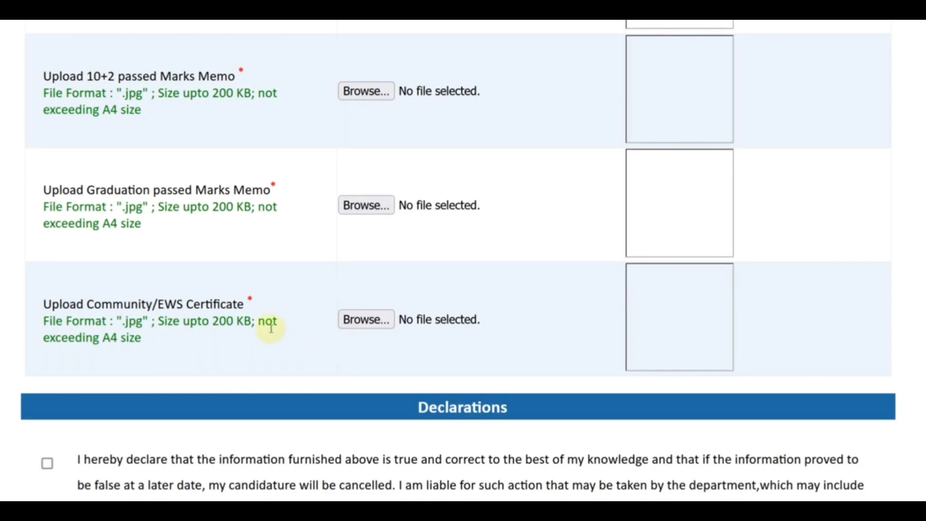
scroll(271, 328, up, 2)
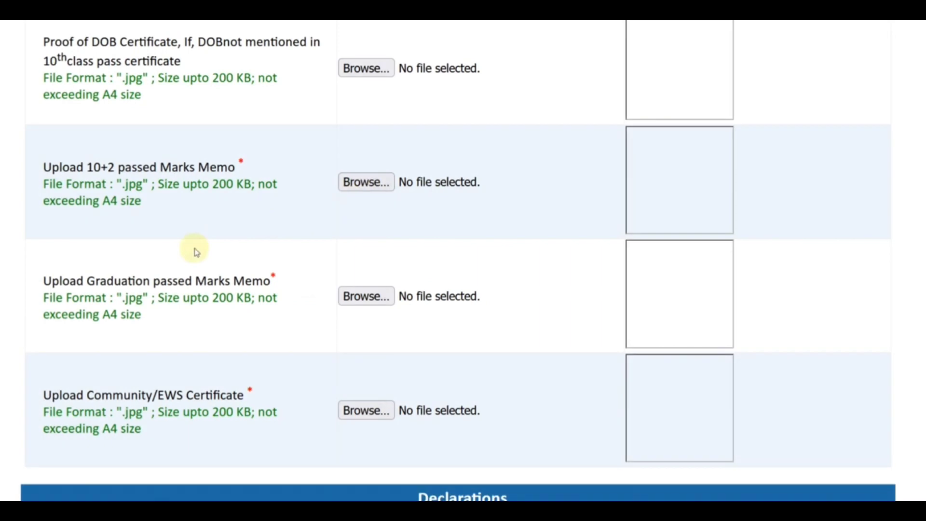
scroll(196, 251, down, 4)
scroll(196, 251, down, 3)
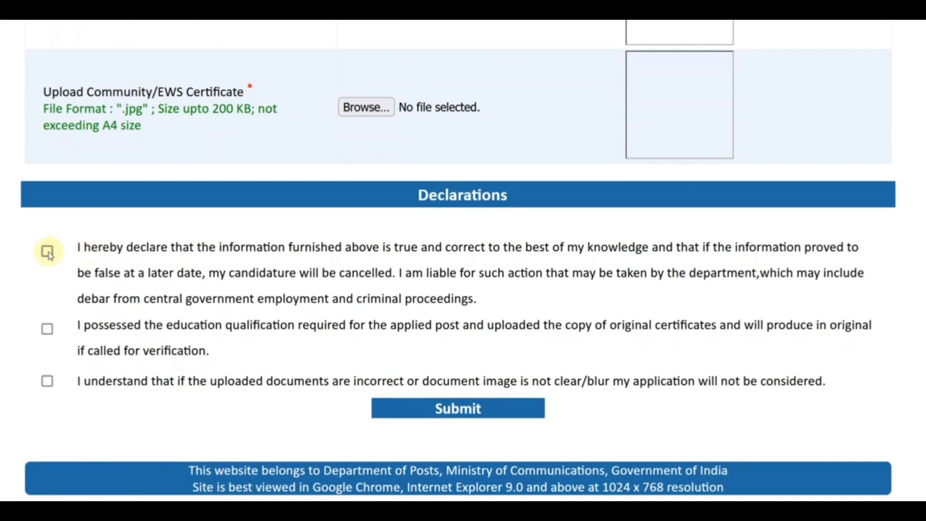
click(47, 251)
click(46, 328)
click(47, 380)
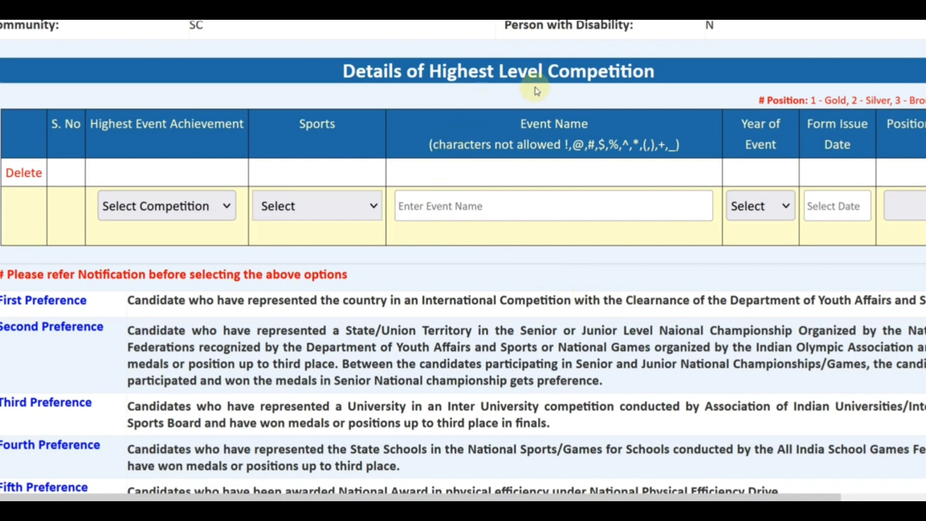
Choose Inter University as the competition level and Athletics as the sport.
scroll(333, 242, down, 2)
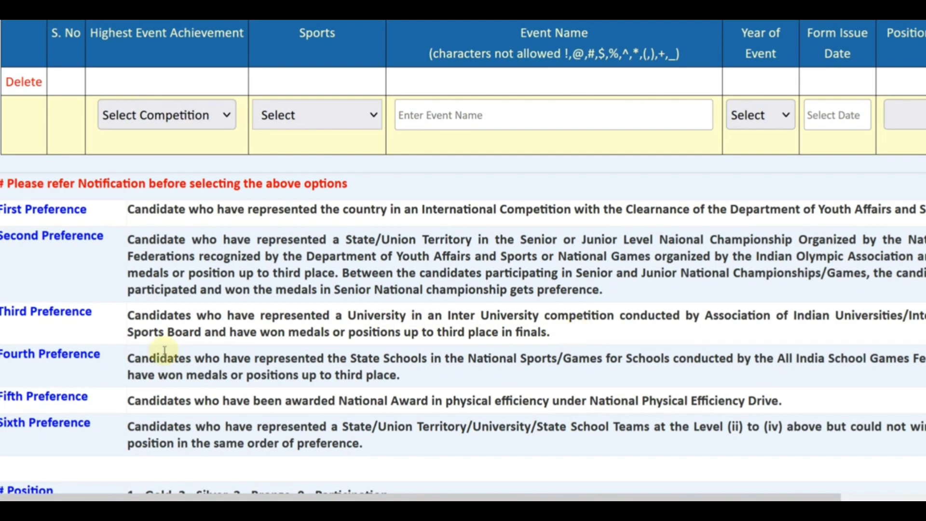
click(182, 118)
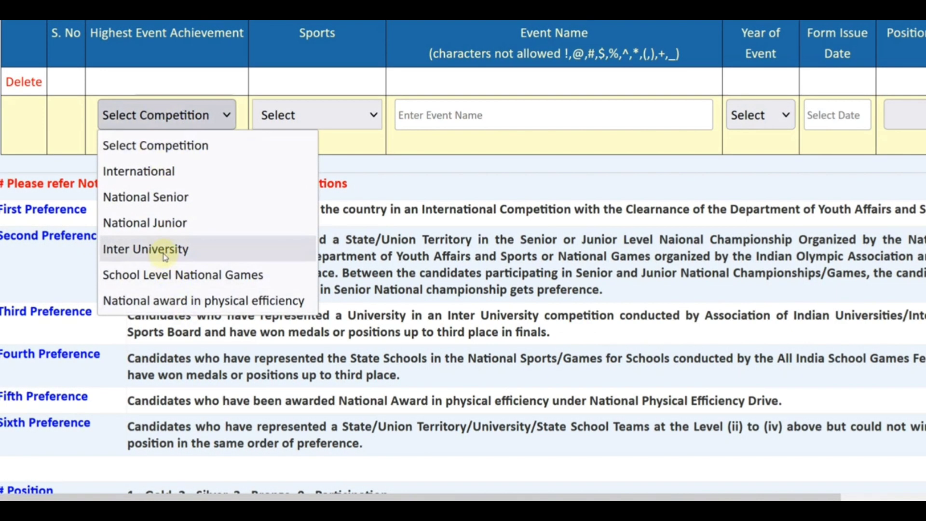
click(172, 249)
scroll(234, 243, down, 9)
scroll(234, 243, up, 2)
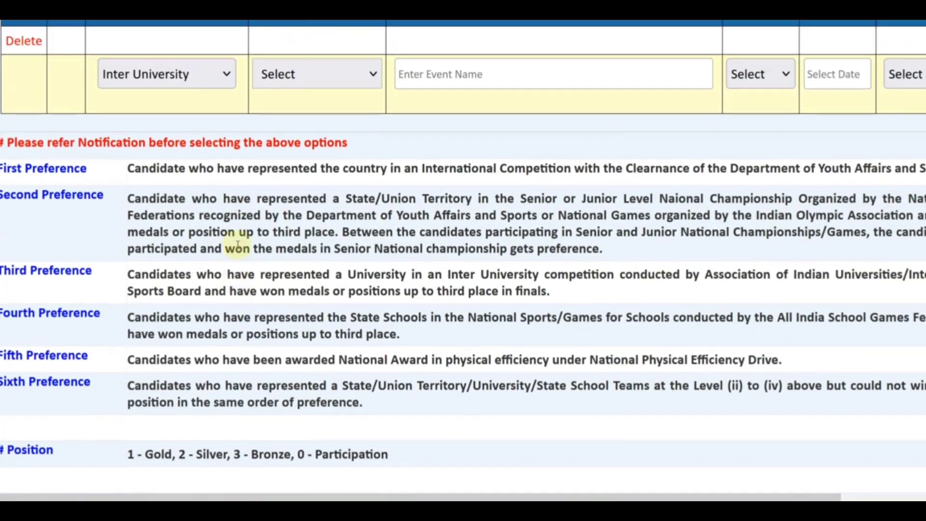
click(343, 121)
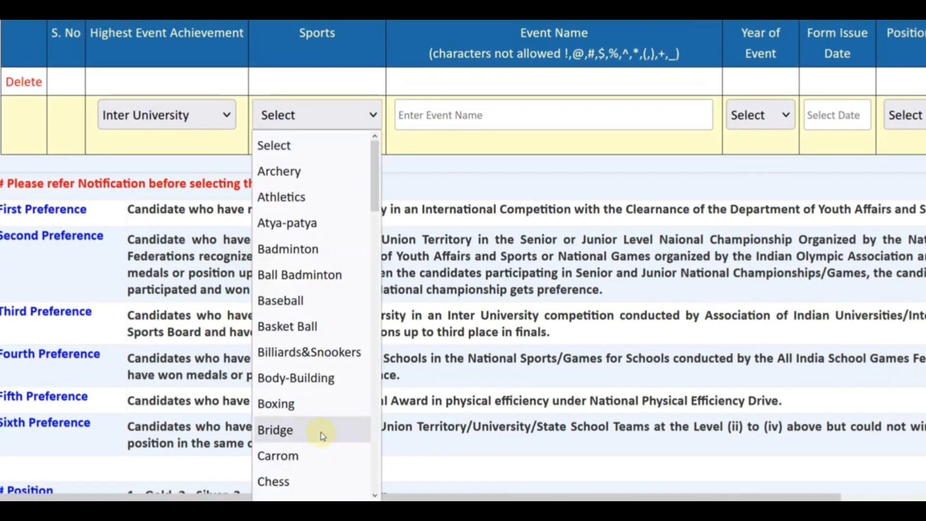
click(297, 197)
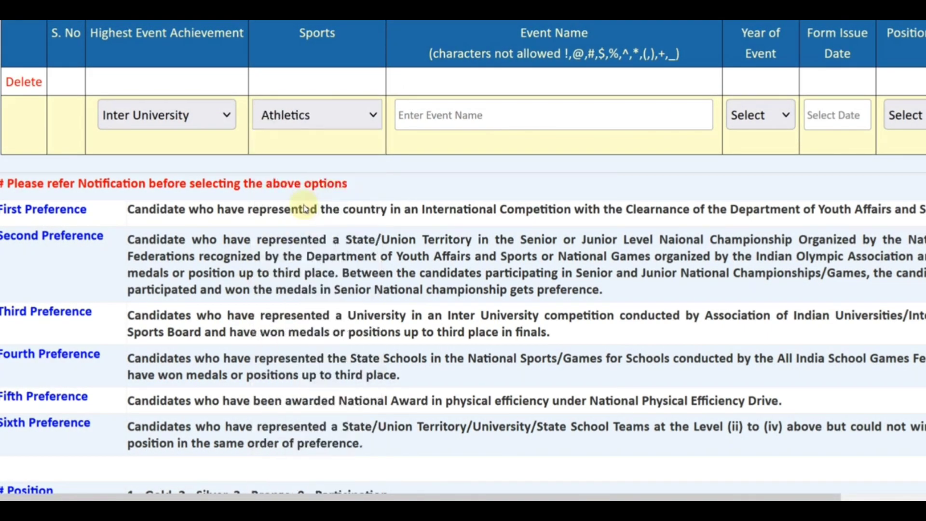
click(490, 115)
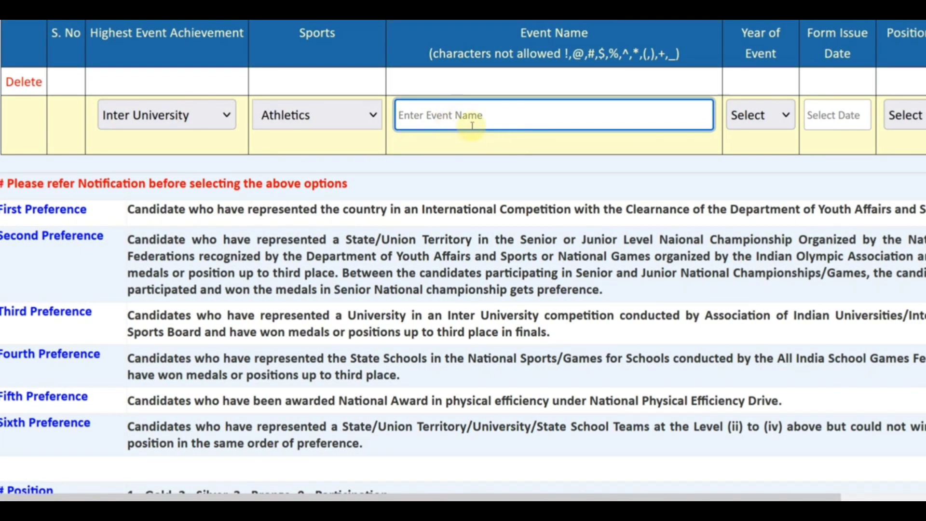
drag(506, 497, 644, 470)
Set event year 2022, form issue date 22/09/2022 and position 0 (participation).
click(703, 116)
scroll(657, 296, down, 10)
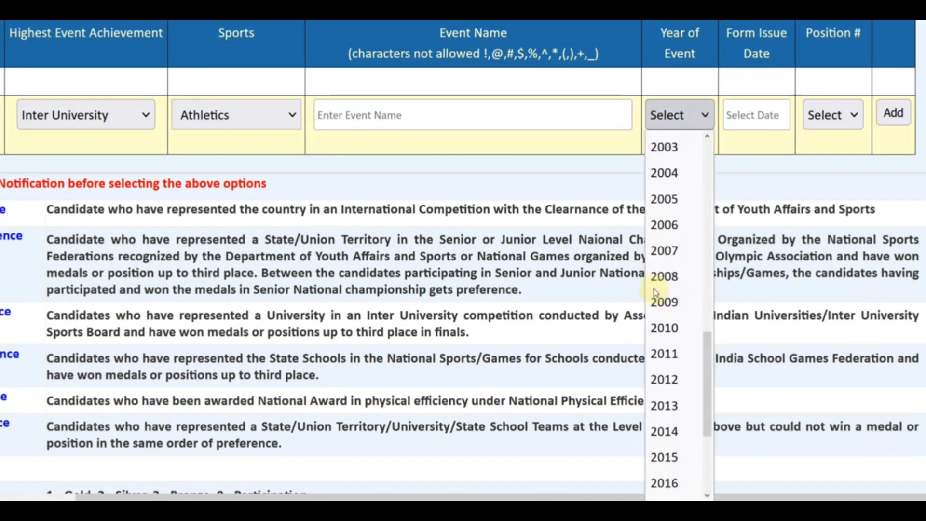
click(660, 462)
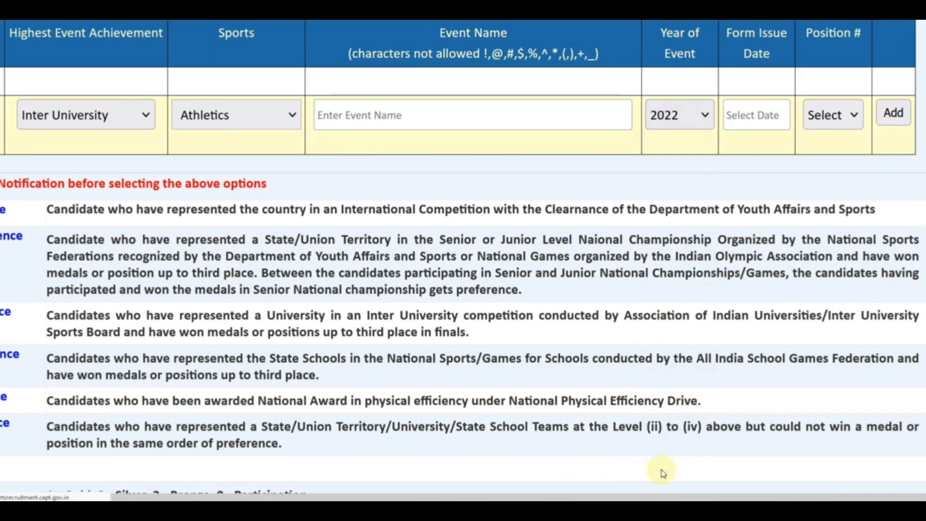
click(760, 116)
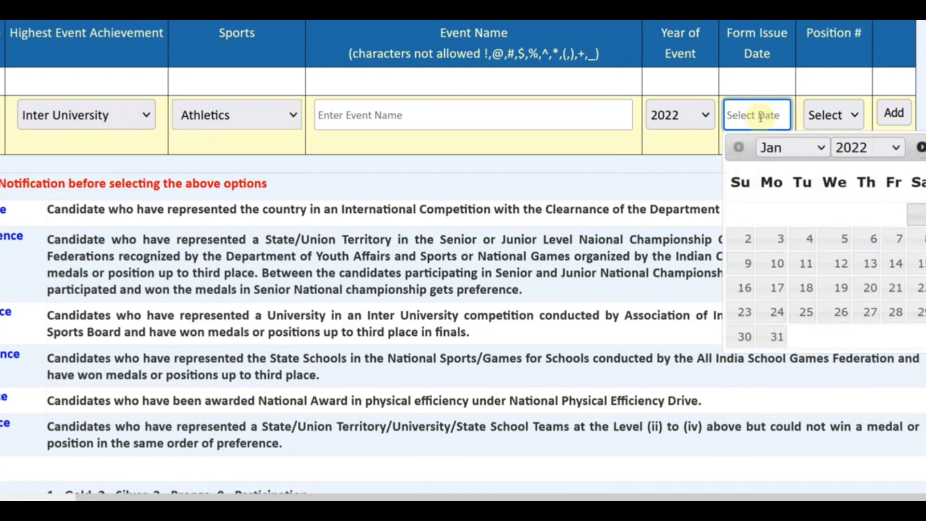
click(817, 147)
click(803, 360)
click(870, 288)
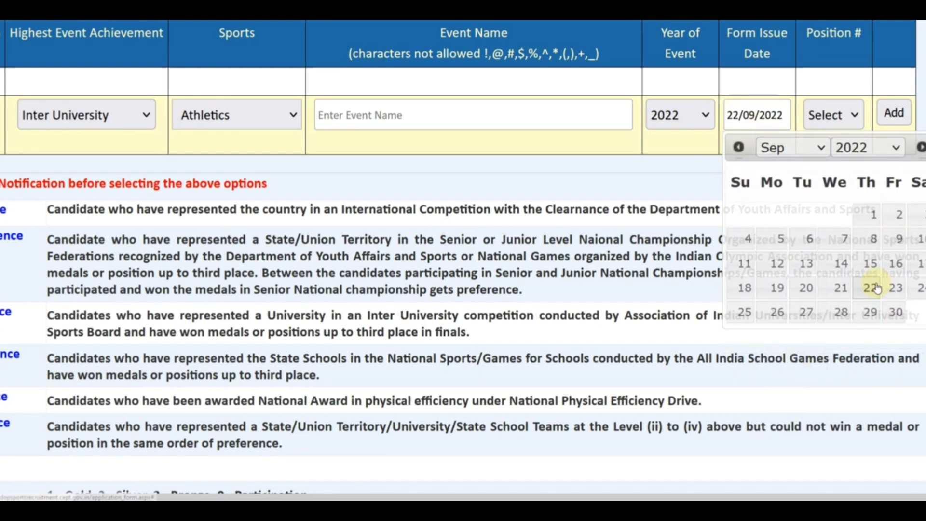
click(829, 116)
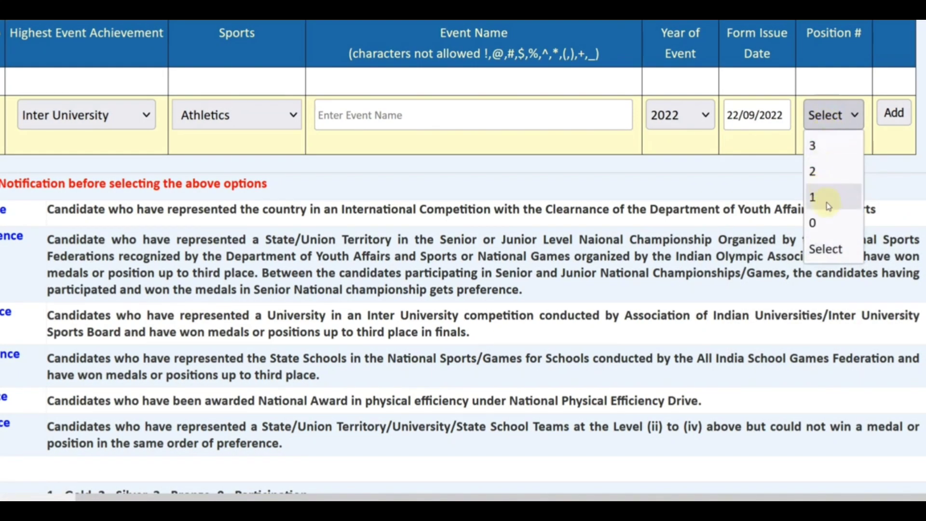
click(835, 221)
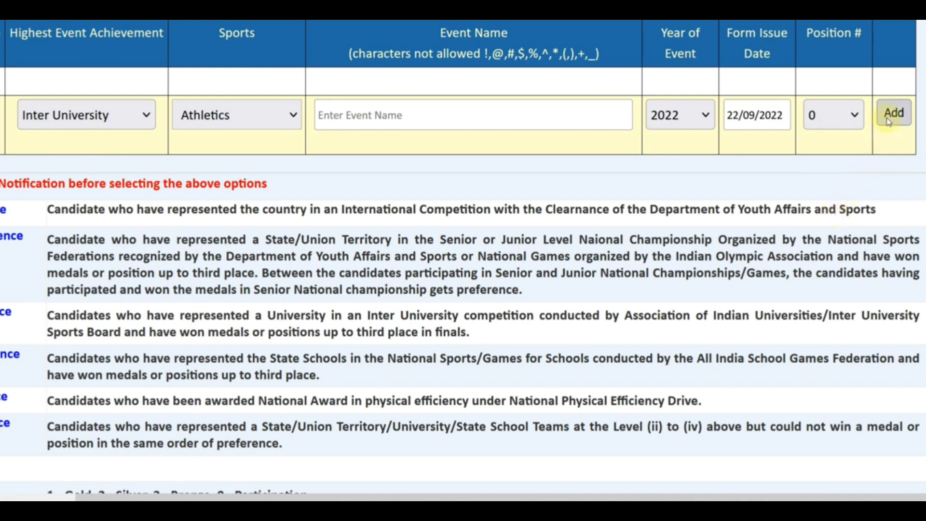
drag(480, 494, 386, 483)
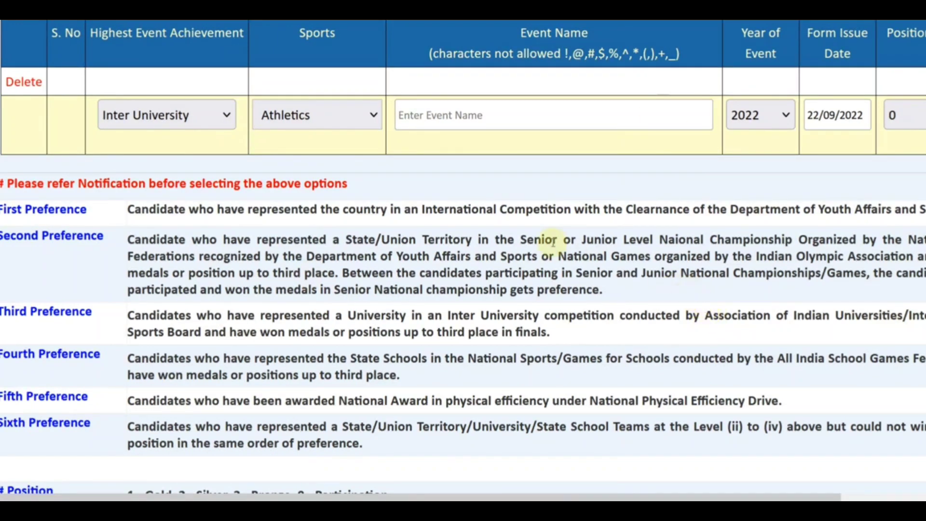
click(299, 11)
Scroll through notice sections 6–8 on qualifying sports and certificate-awarding authorities.
scroll(567, 229, down, 3)
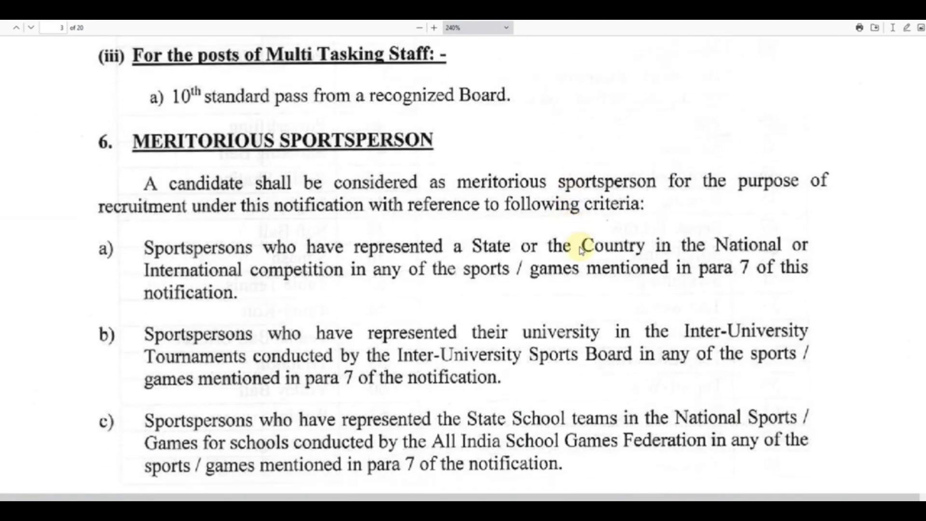
scroll(581, 249, down, 5)
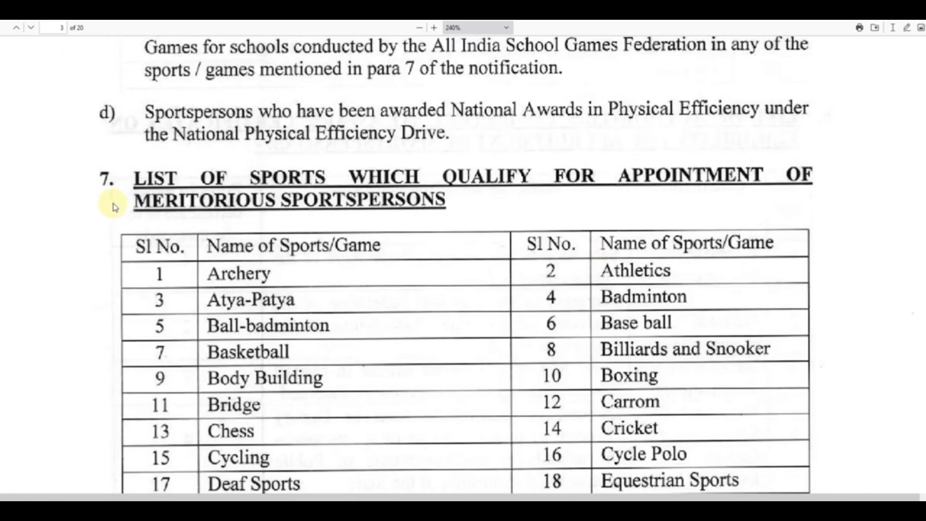
scroll(541, 248, down, 7)
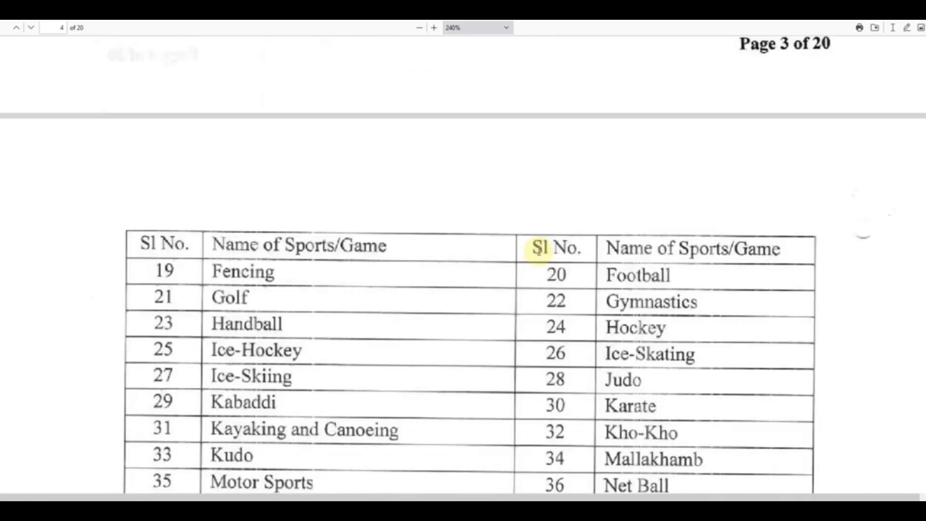
scroll(538, 248, down, 10)
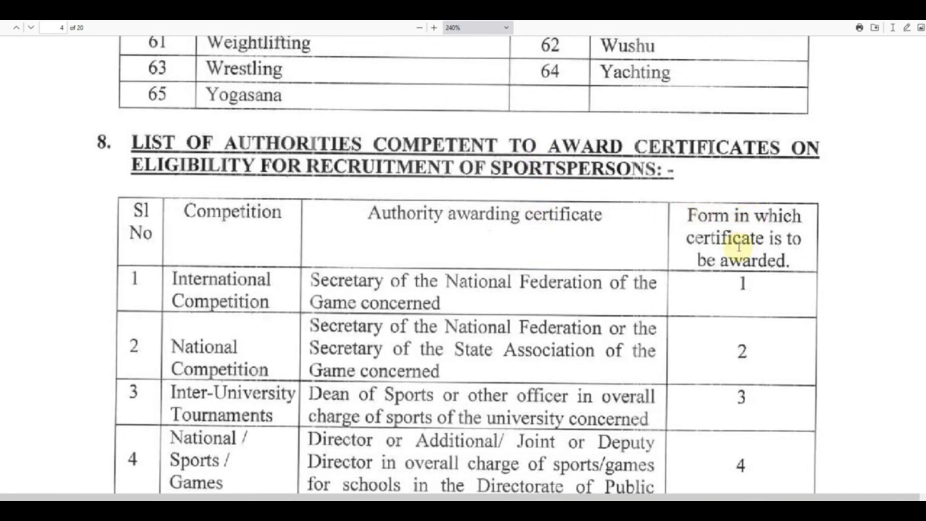
scroll(738, 246, down, 2)
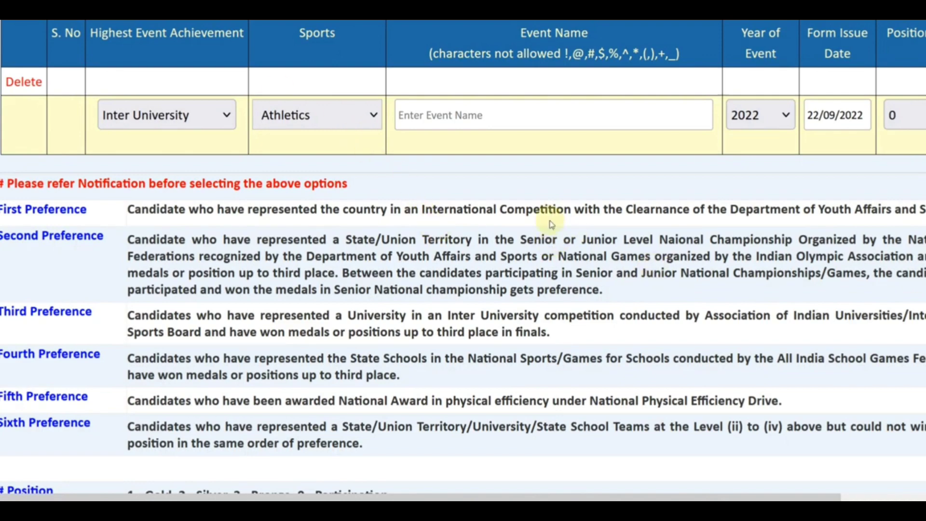
Save the competition details and tick all three sports-certificate declarations.
scroll(550, 232, down, 7)
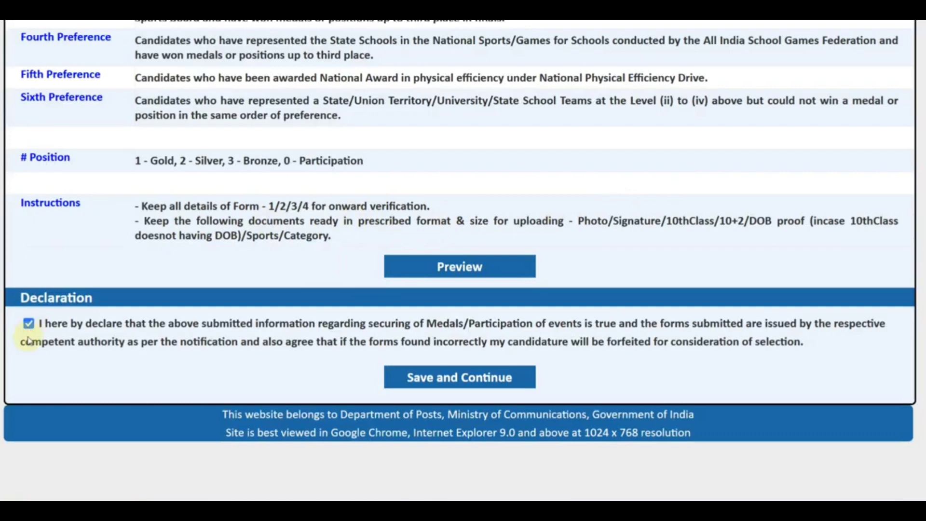
click(447, 378)
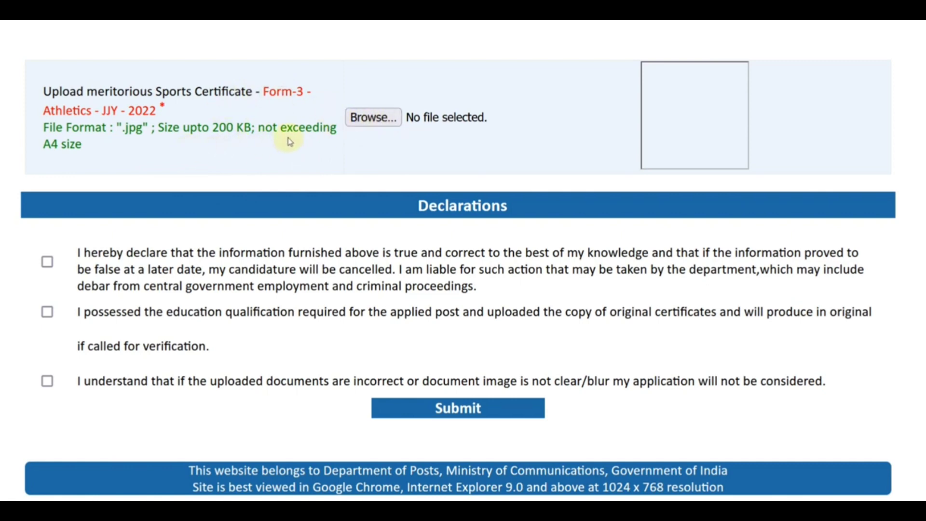
click(47, 263)
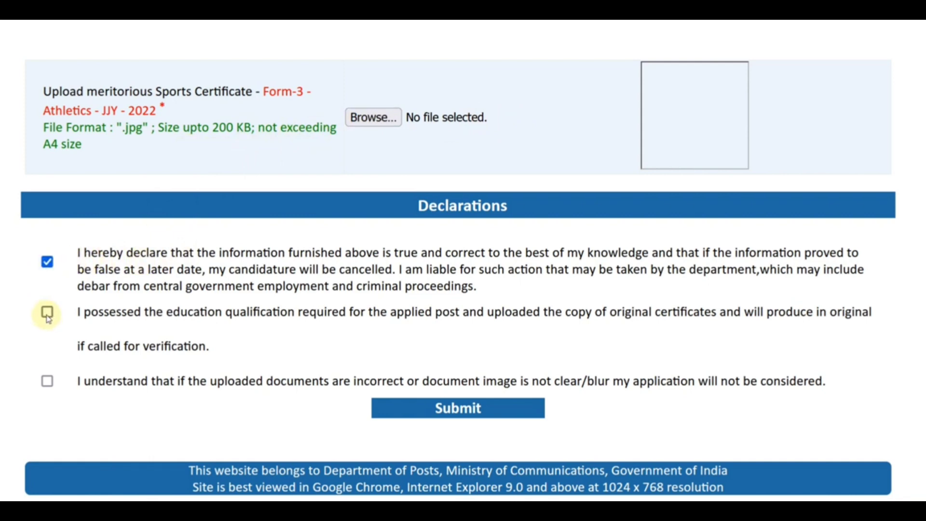
click(47, 311)
click(47, 381)
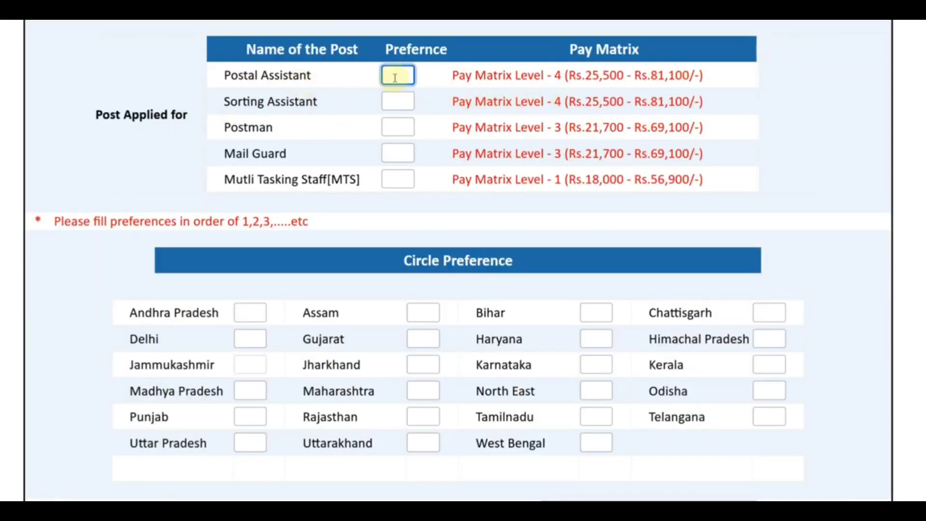
Enter post preference numbers: MTS 1, Postman 2, Mail Guard 3, Sorting Assistant 4, Postal Assistant 5.
click(395, 178)
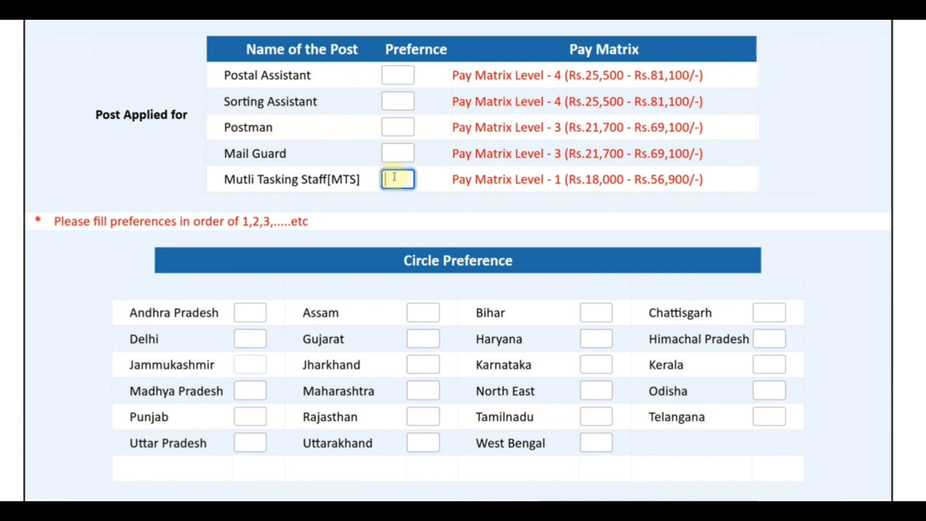
click(393, 127)
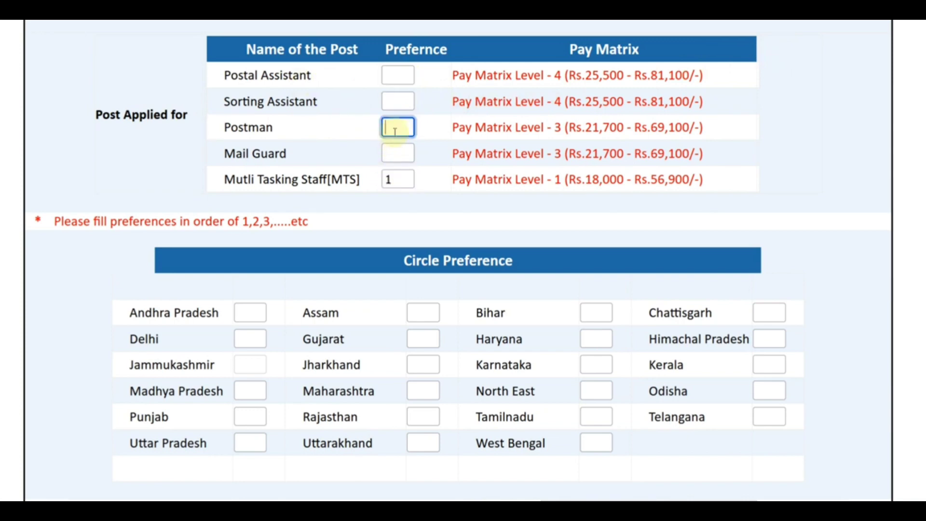
text(2)
click(392, 151)
text(3)
click(397, 100)
text(4)
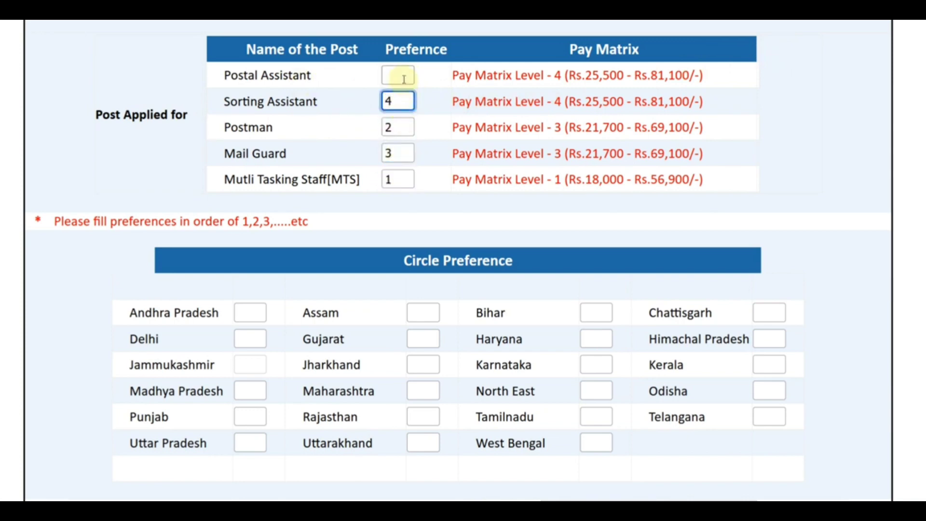
click(399, 74)
text(8)
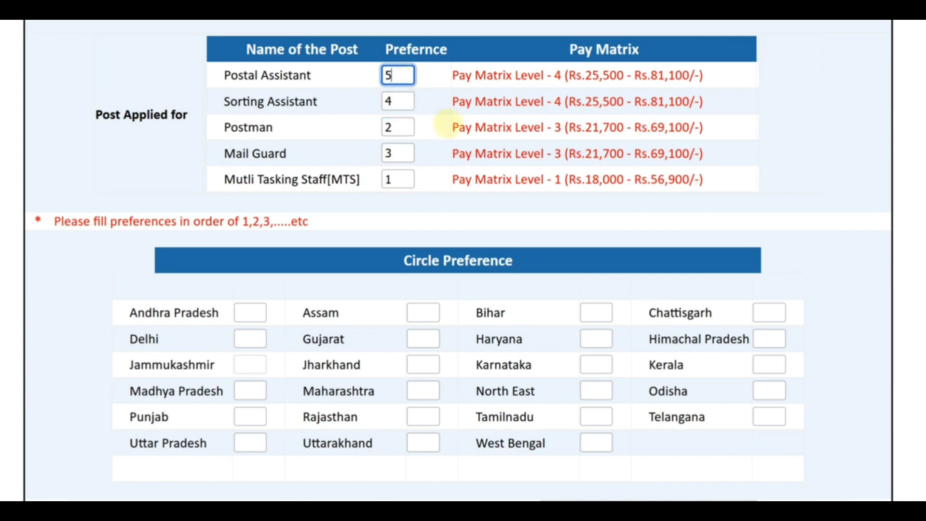
scroll(328, 234, down, 2)
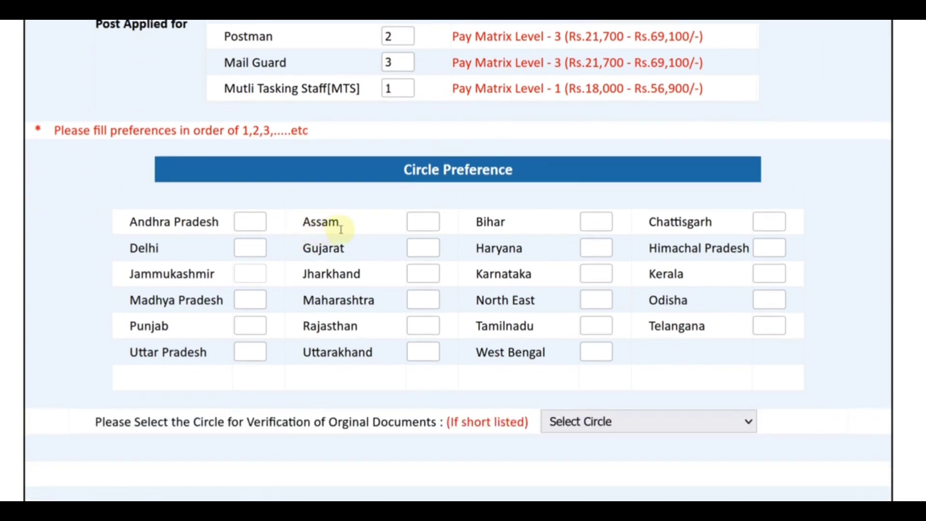